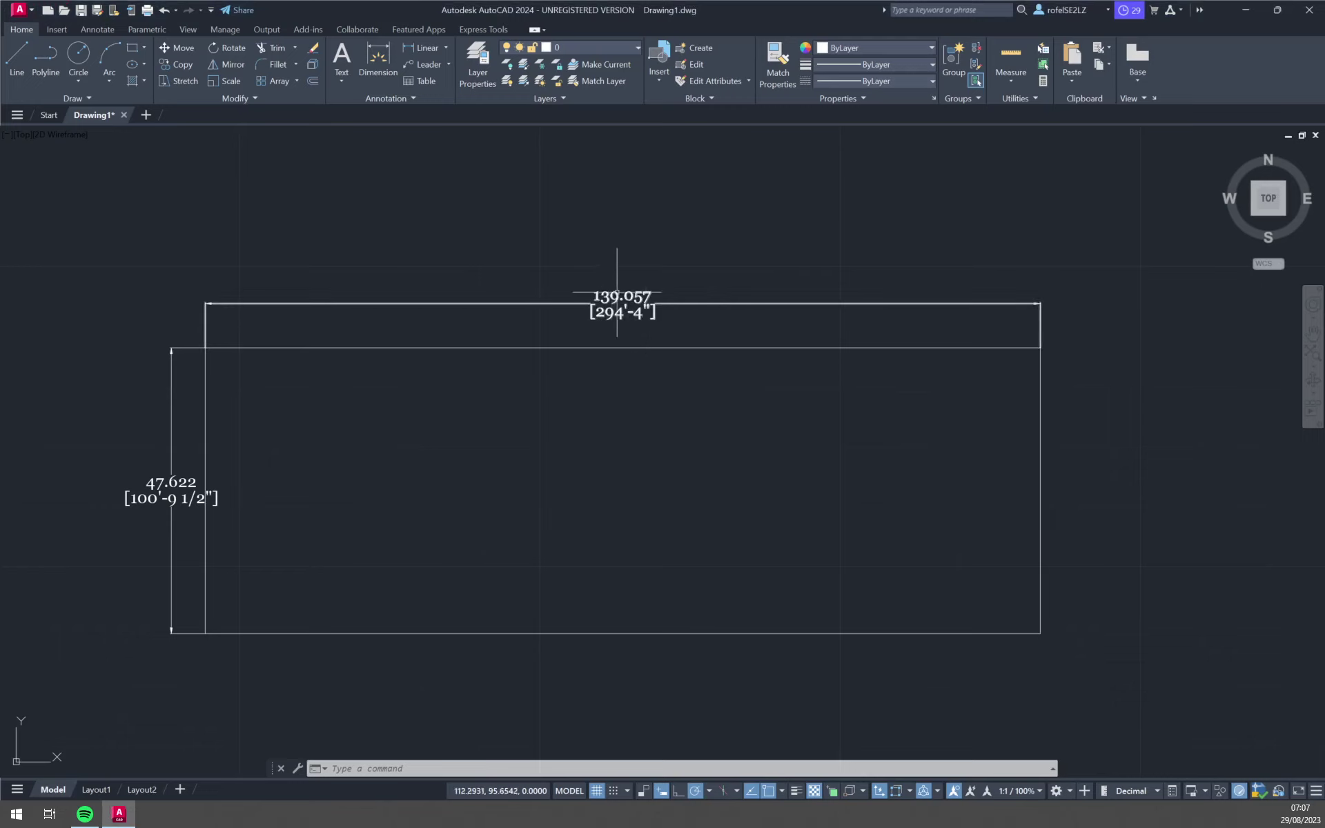
Step: Click at several spots on the screen before starting the dimension style command
click(701, 444)
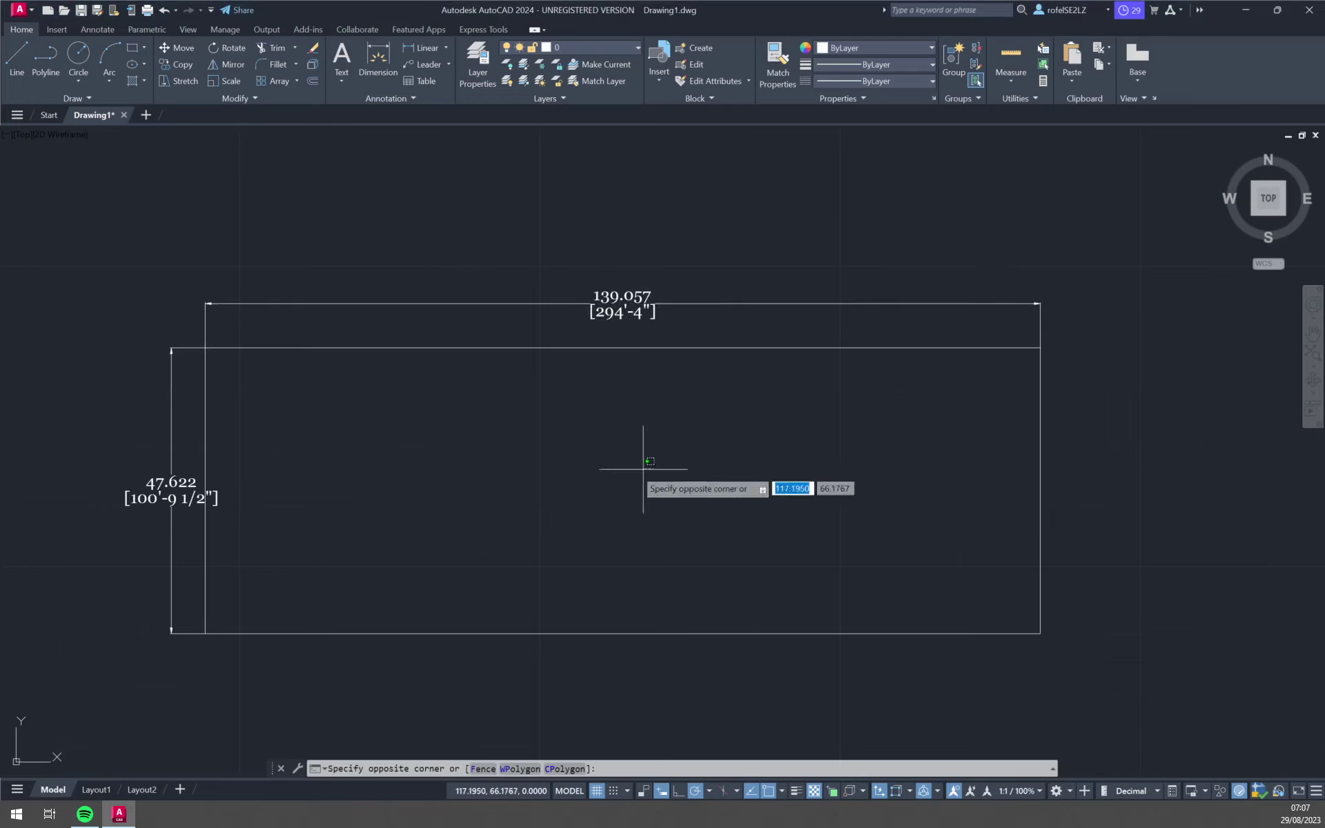
click(651, 443)
click(559, 476)
click(460, 502)
click(559, 476)
click(725, 483)
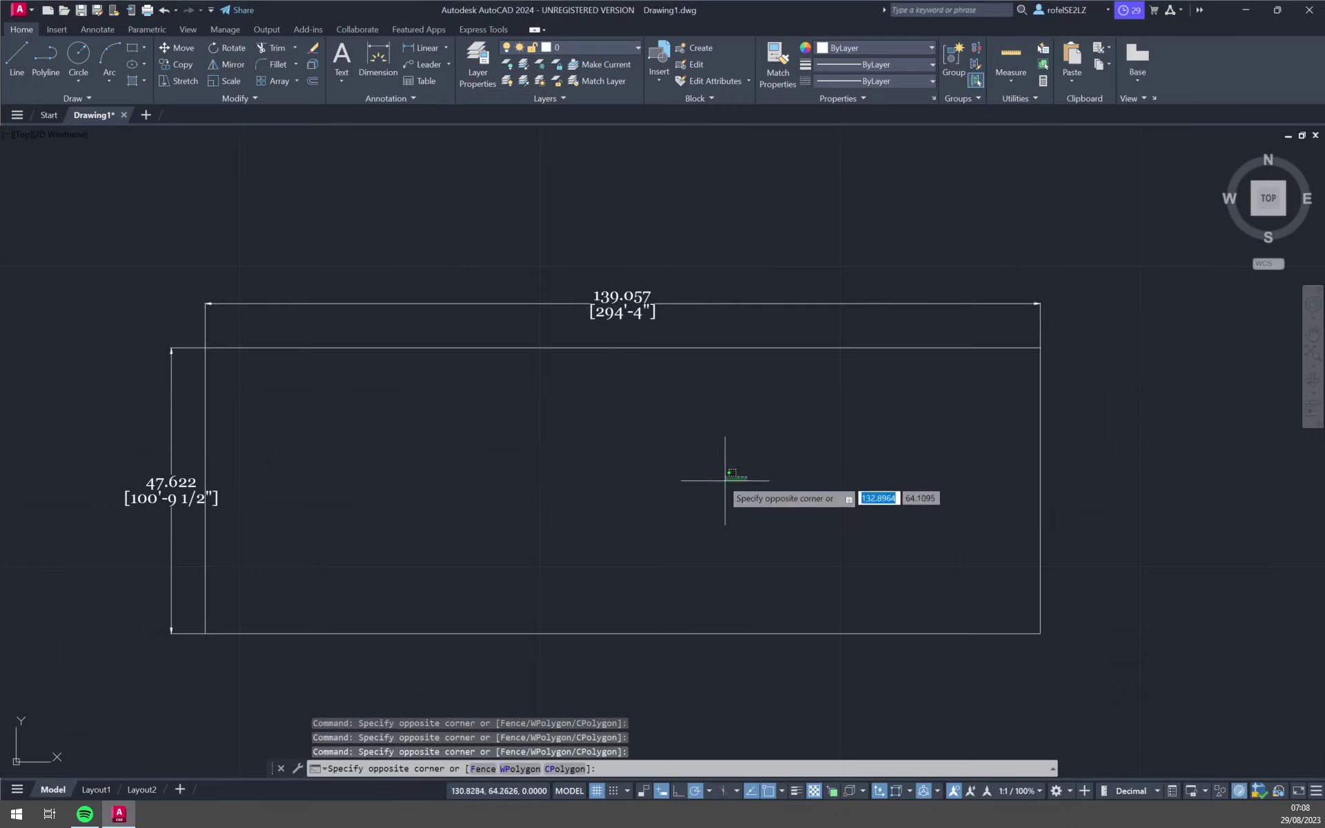
click(451, 194)
click(1054, 301)
click(1125, 437)
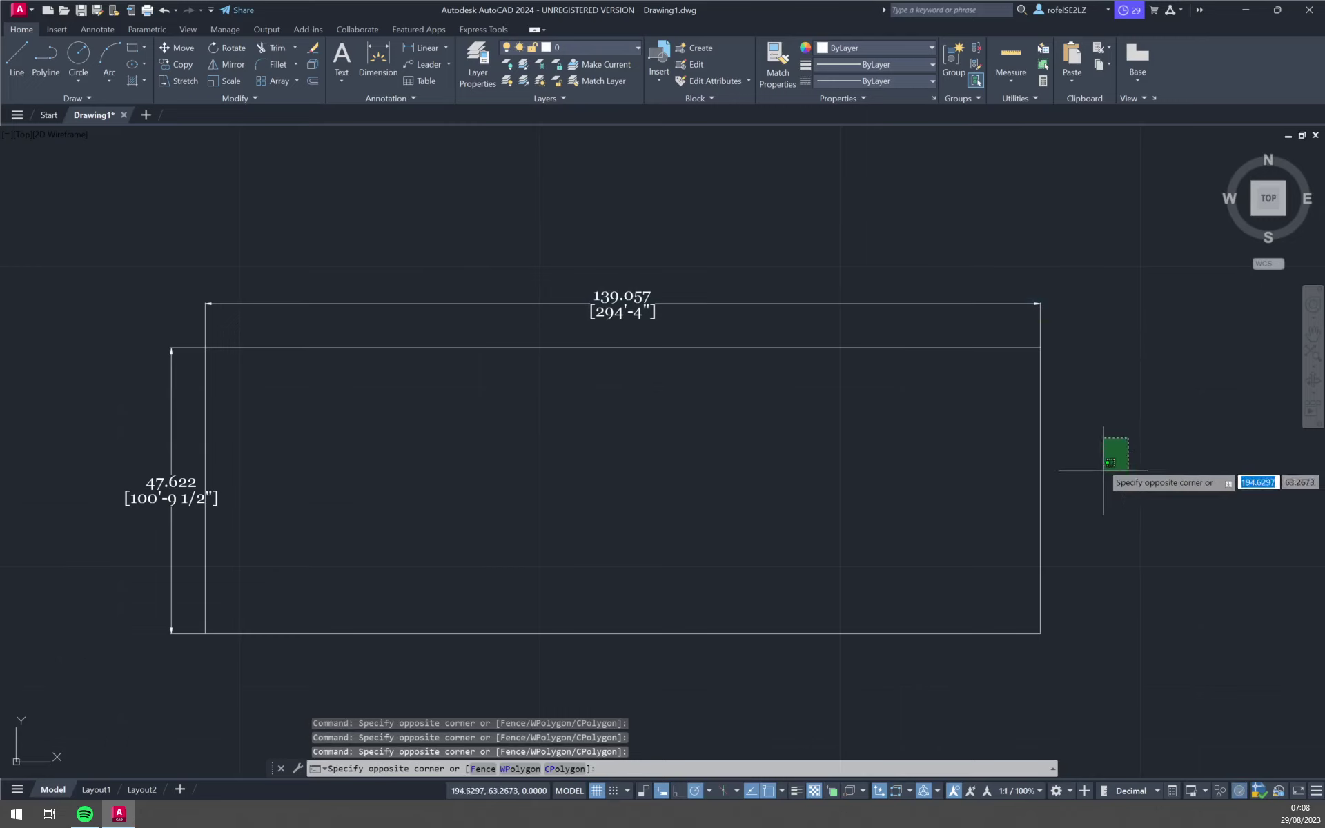
click(865, 517)
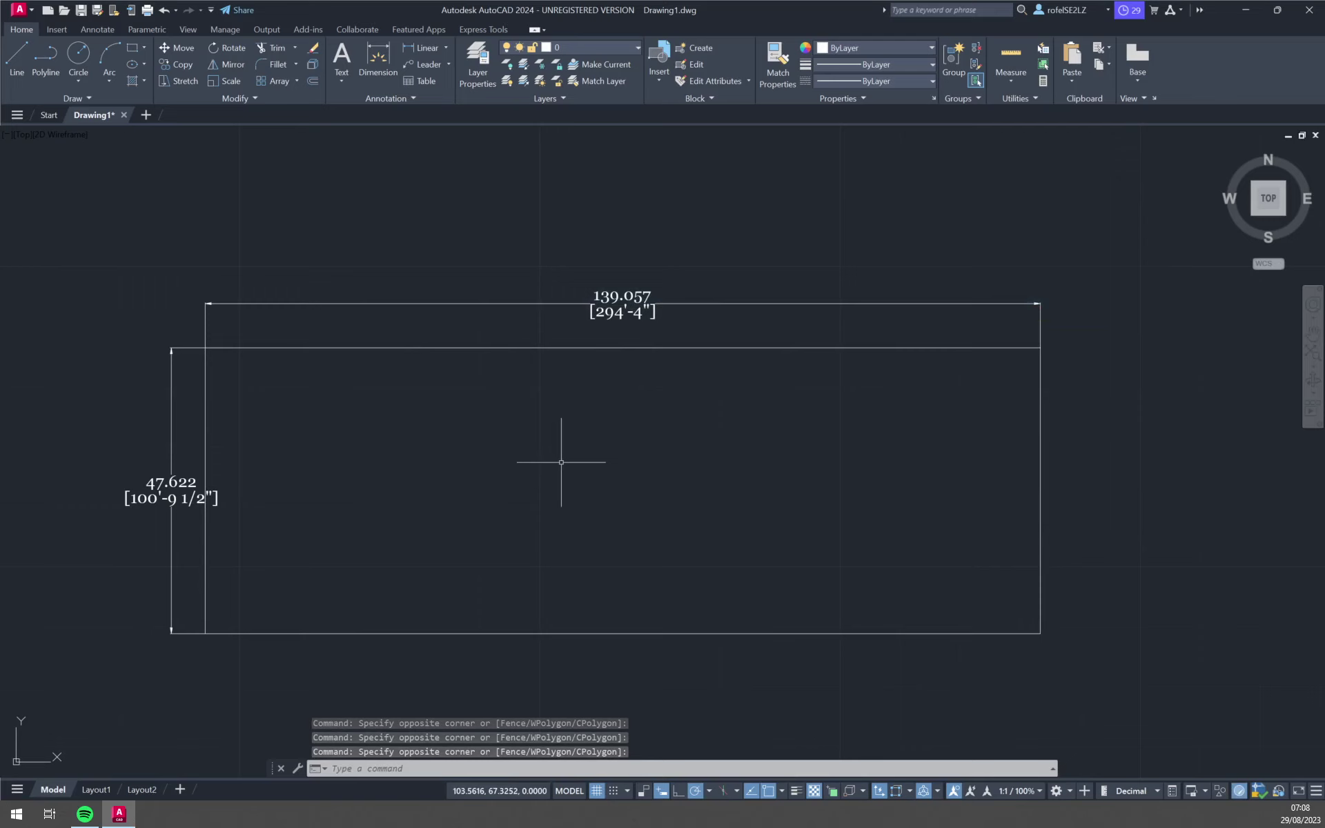
text(D)
Step: Open the Dimension Style Manager with D and start modifying the Standard style
key(Return)
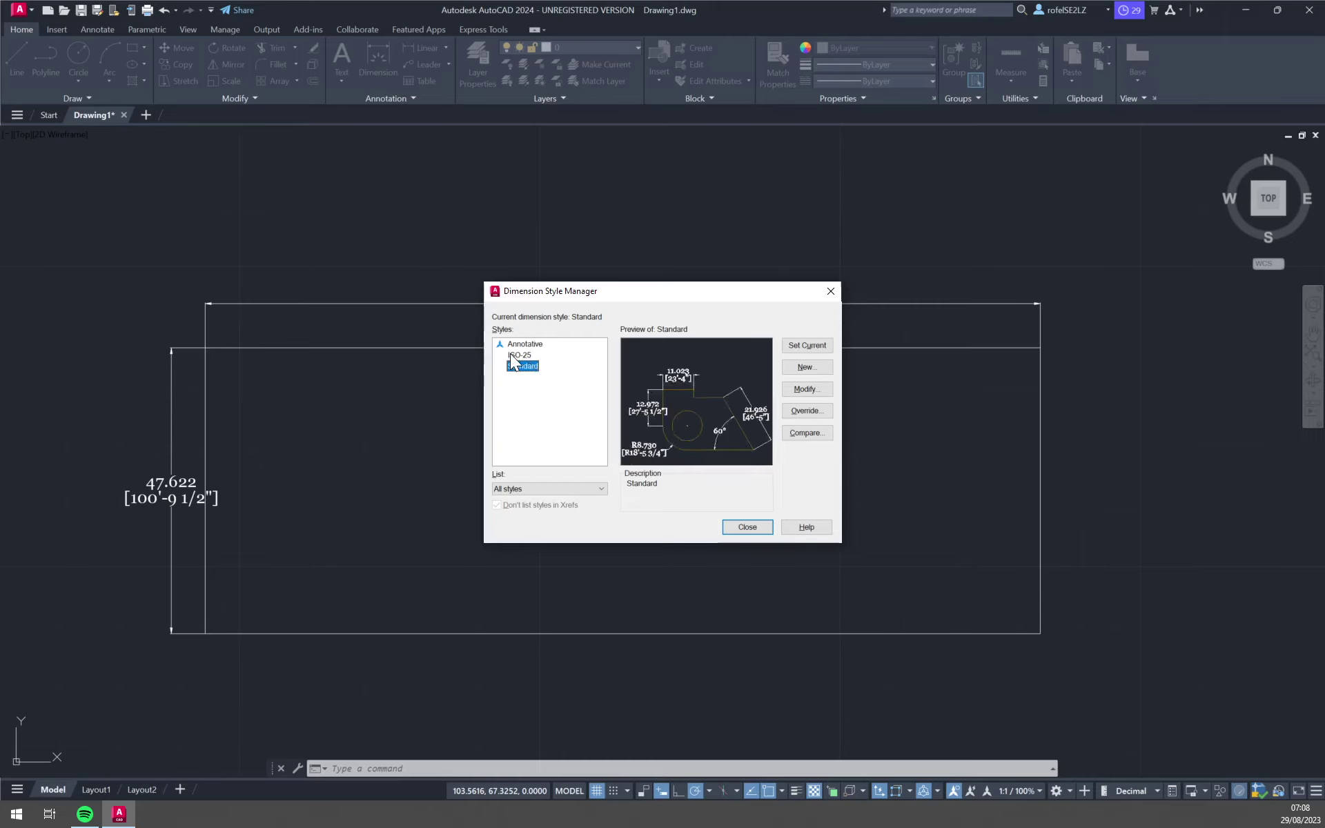
click(519, 355)
click(804, 394)
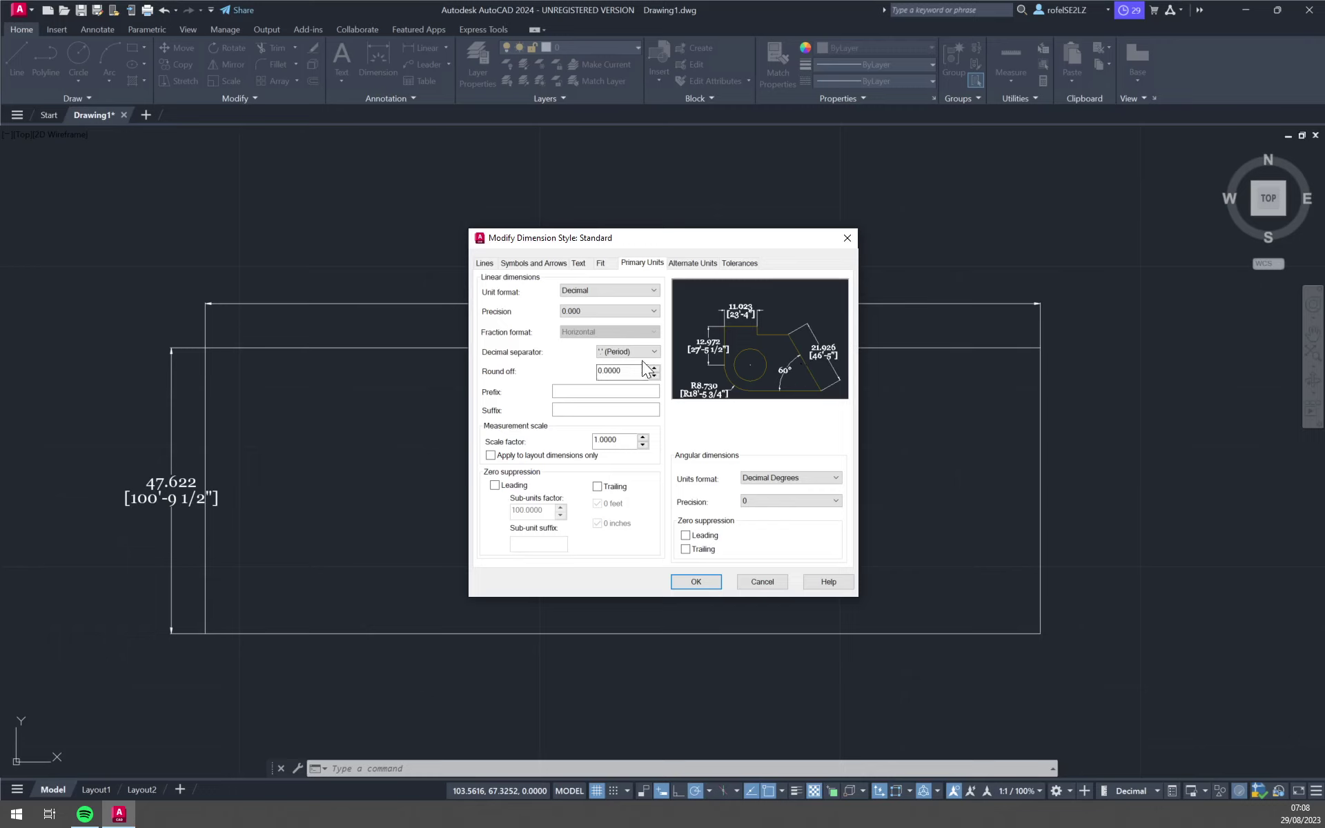
click(514, 264)
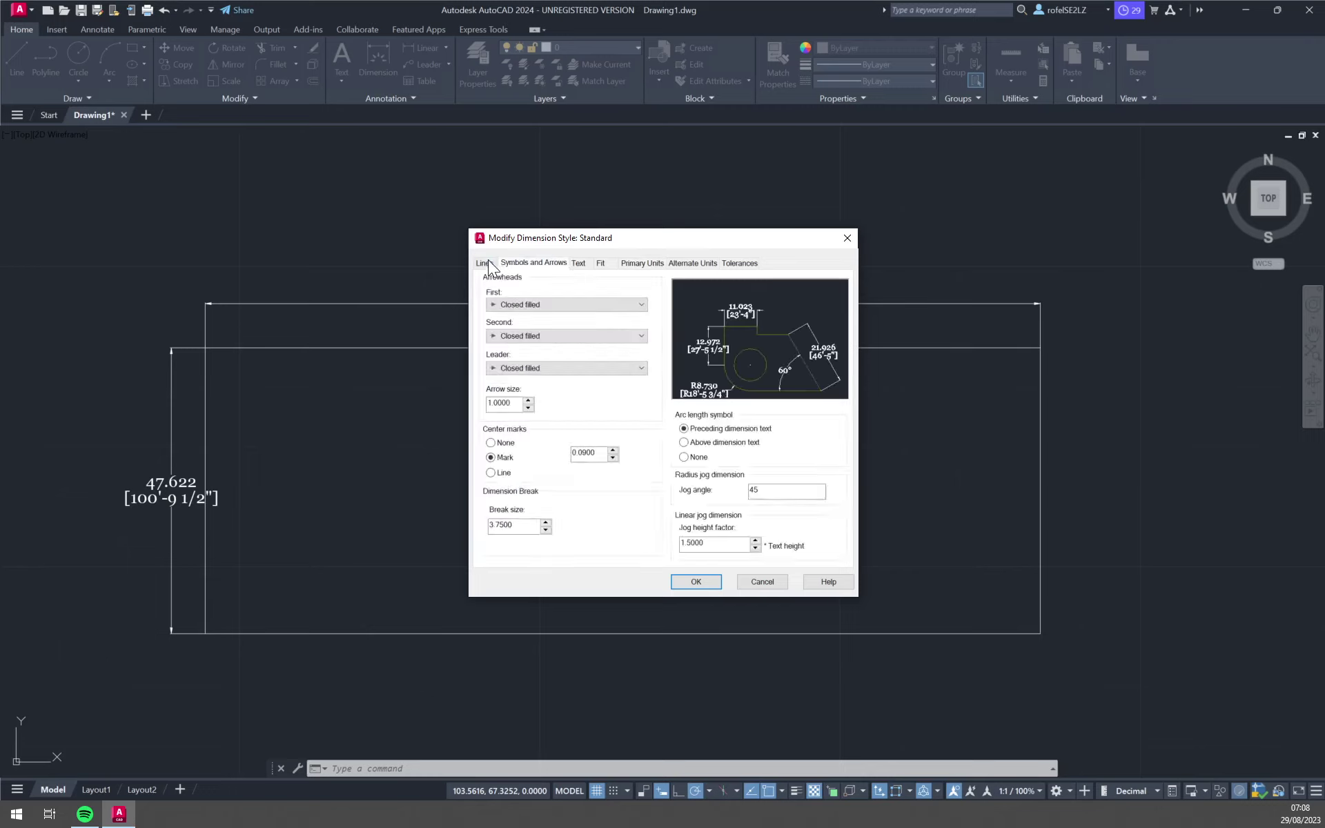
click(540, 260)
click(580, 265)
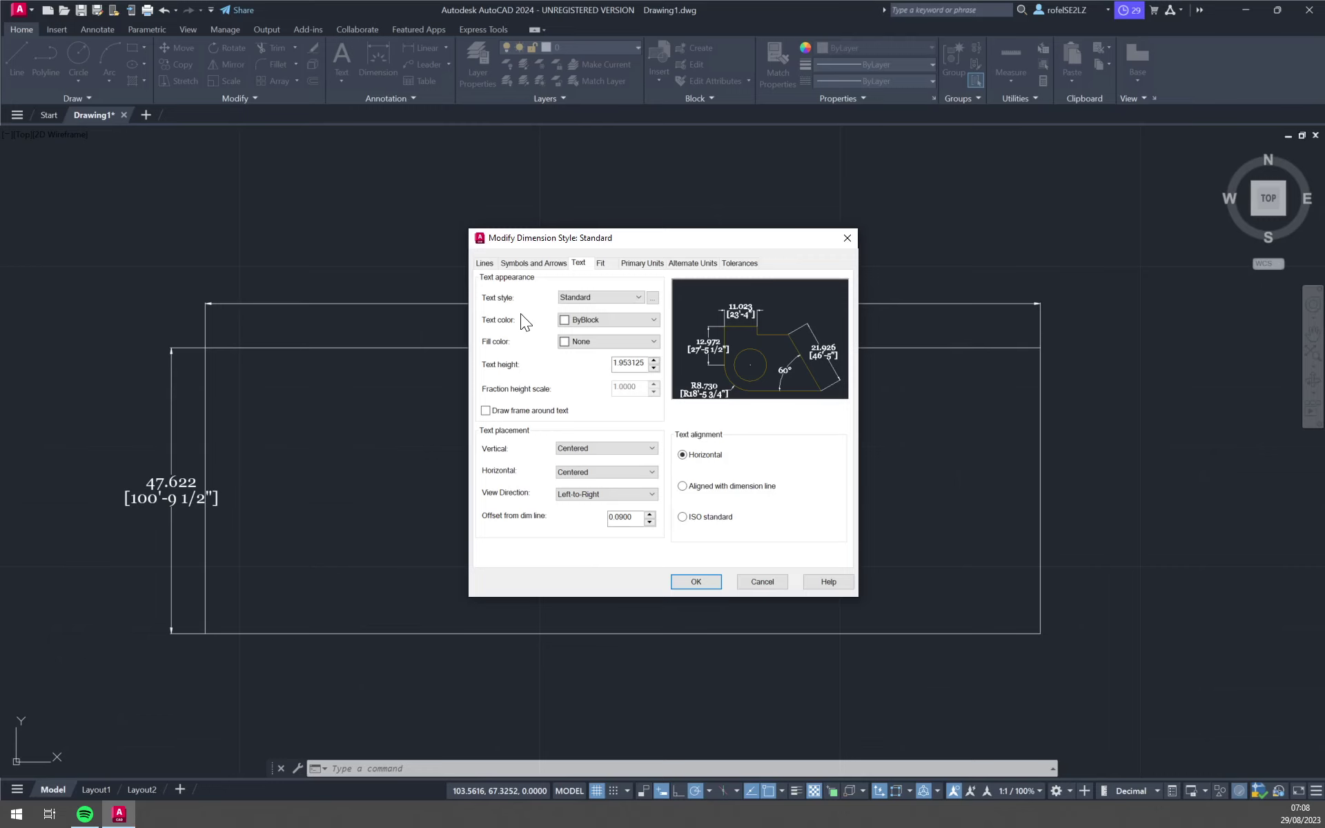
click(602, 261)
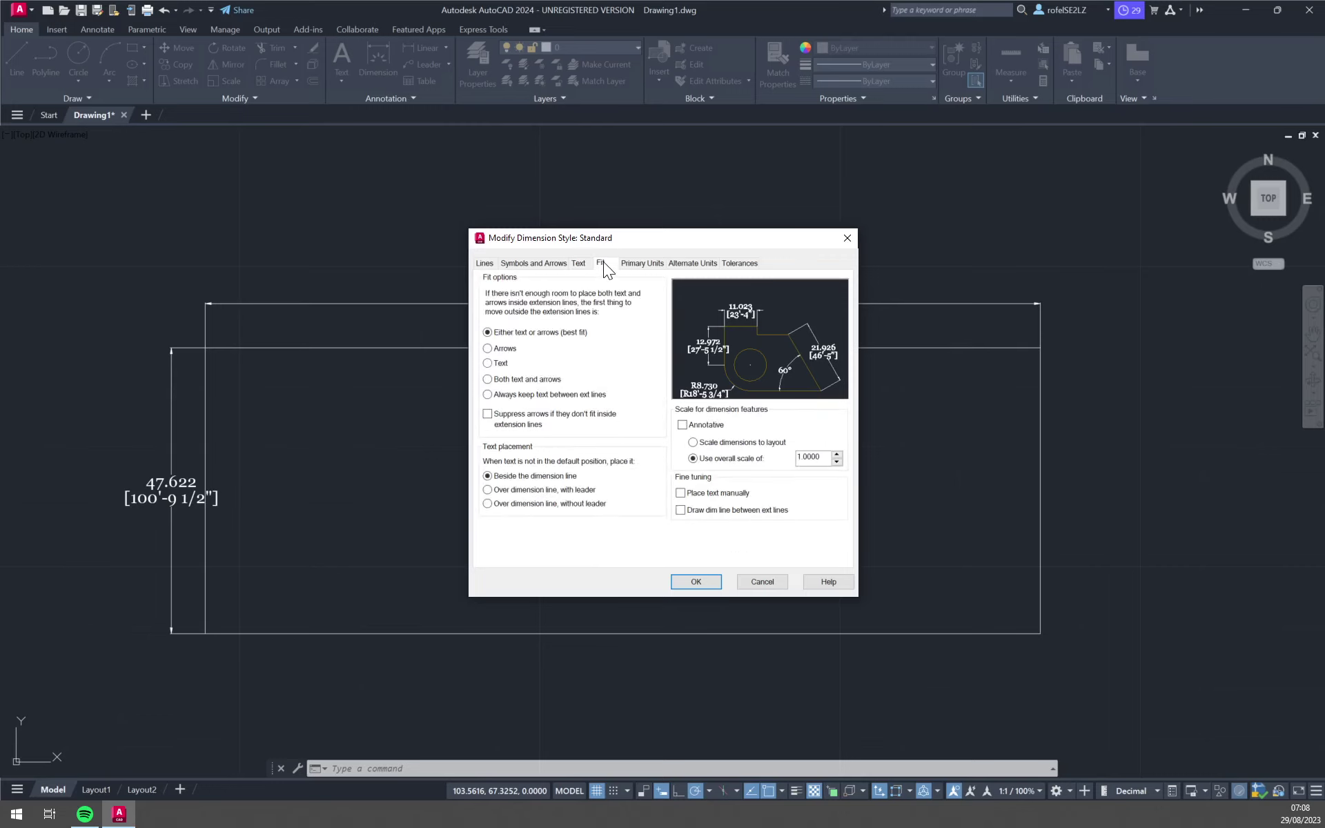
click(624, 261)
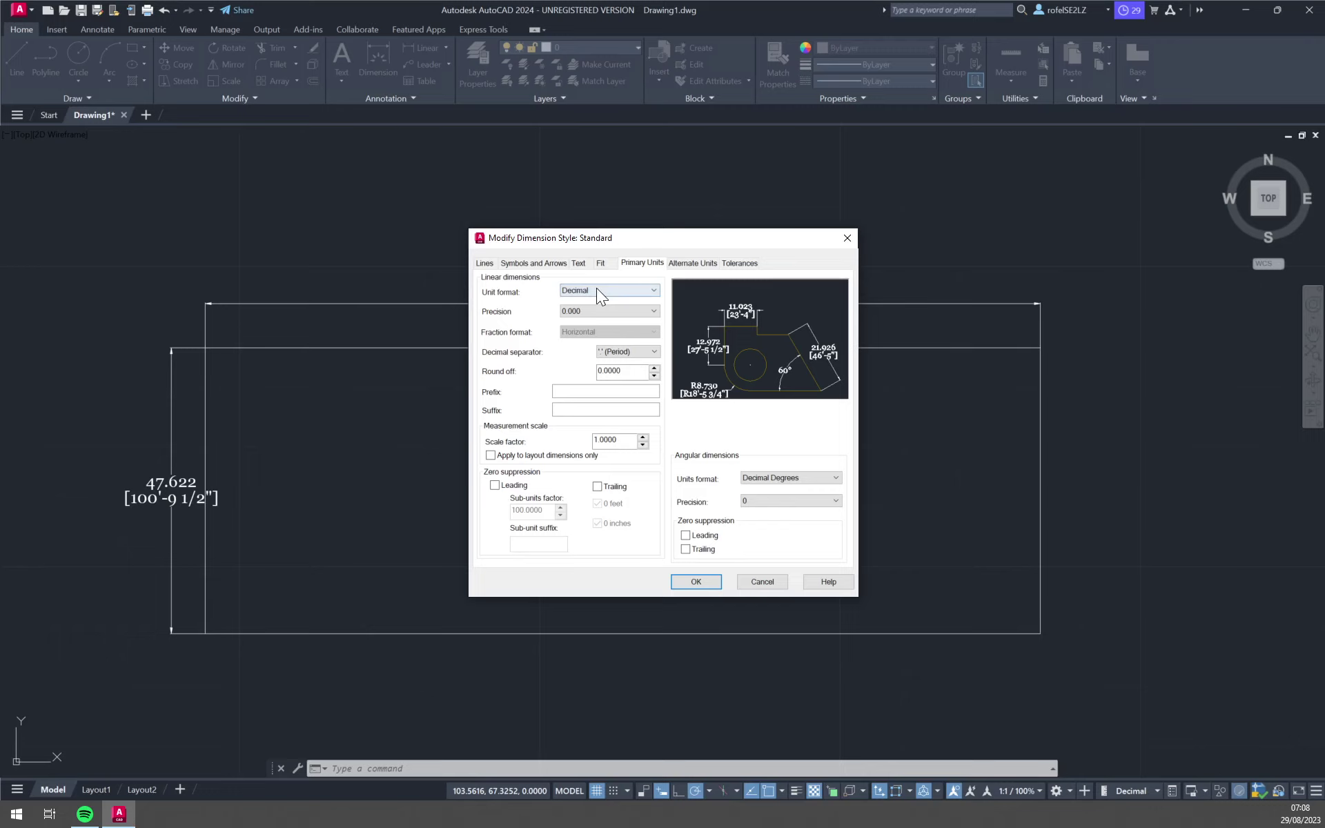
Step: Change the Standard style's primary unit format to Scientific and apply it
click(680, 266)
click(647, 265)
click(634, 291)
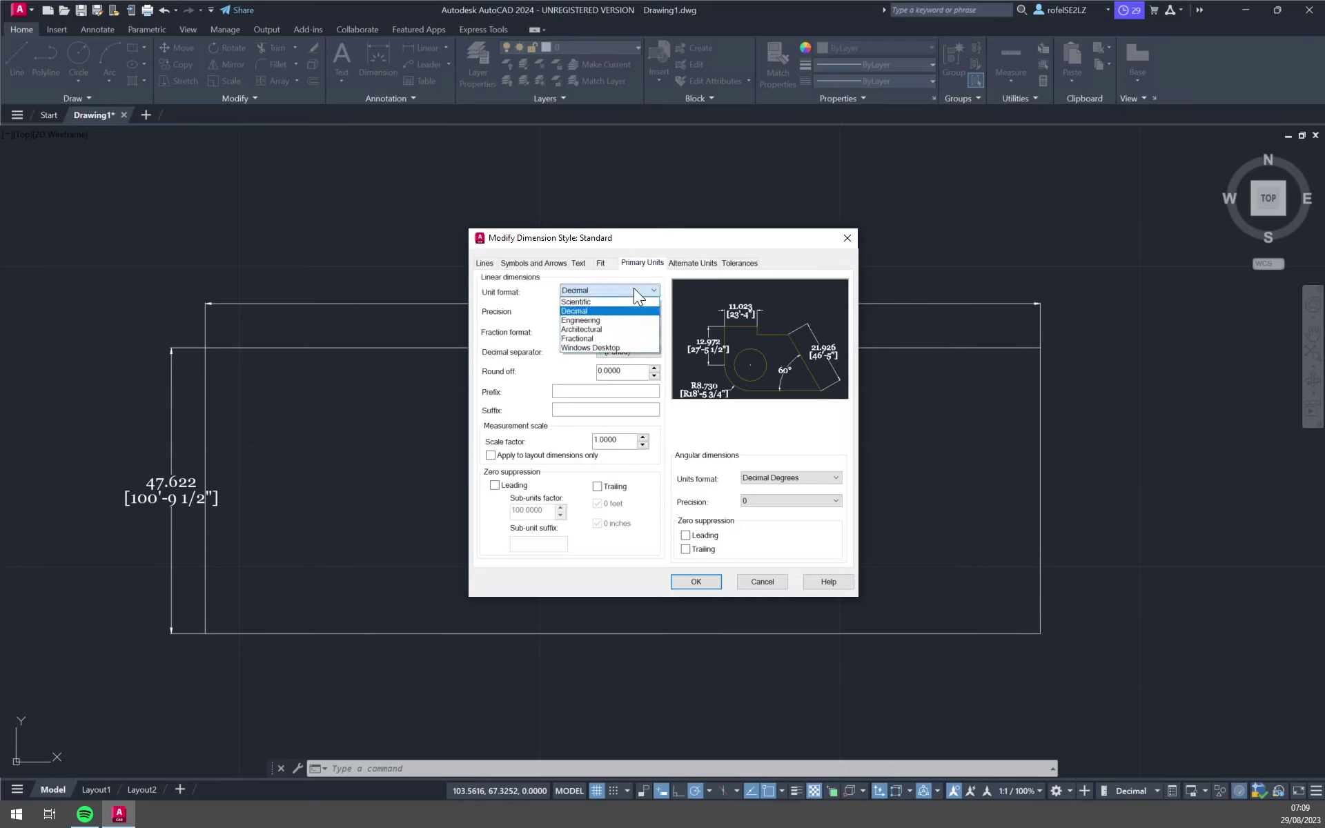
click(621, 304)
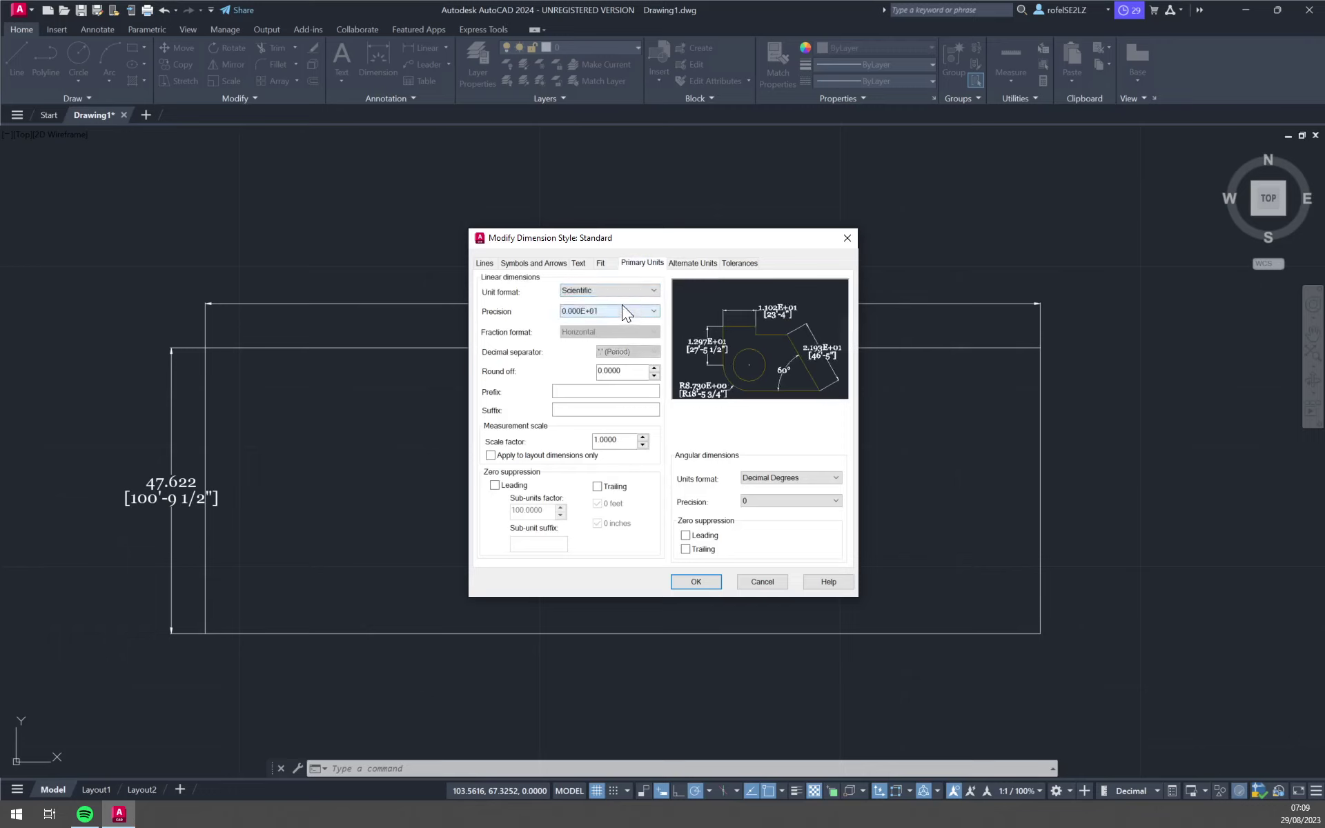
click(696, 581)
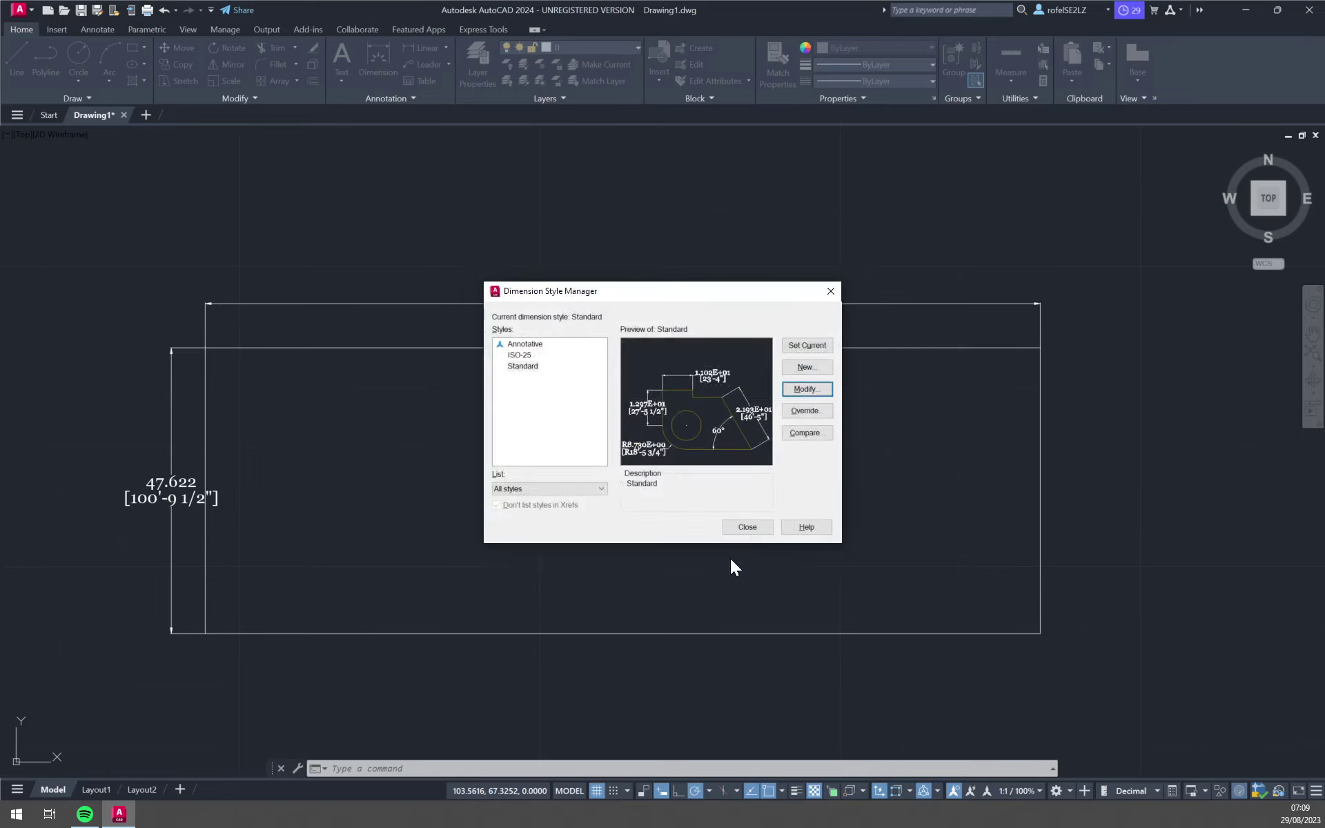
Step: Reopen the Standard style and set its primary unit format from Scientific back to Decimal
click(752, 529)
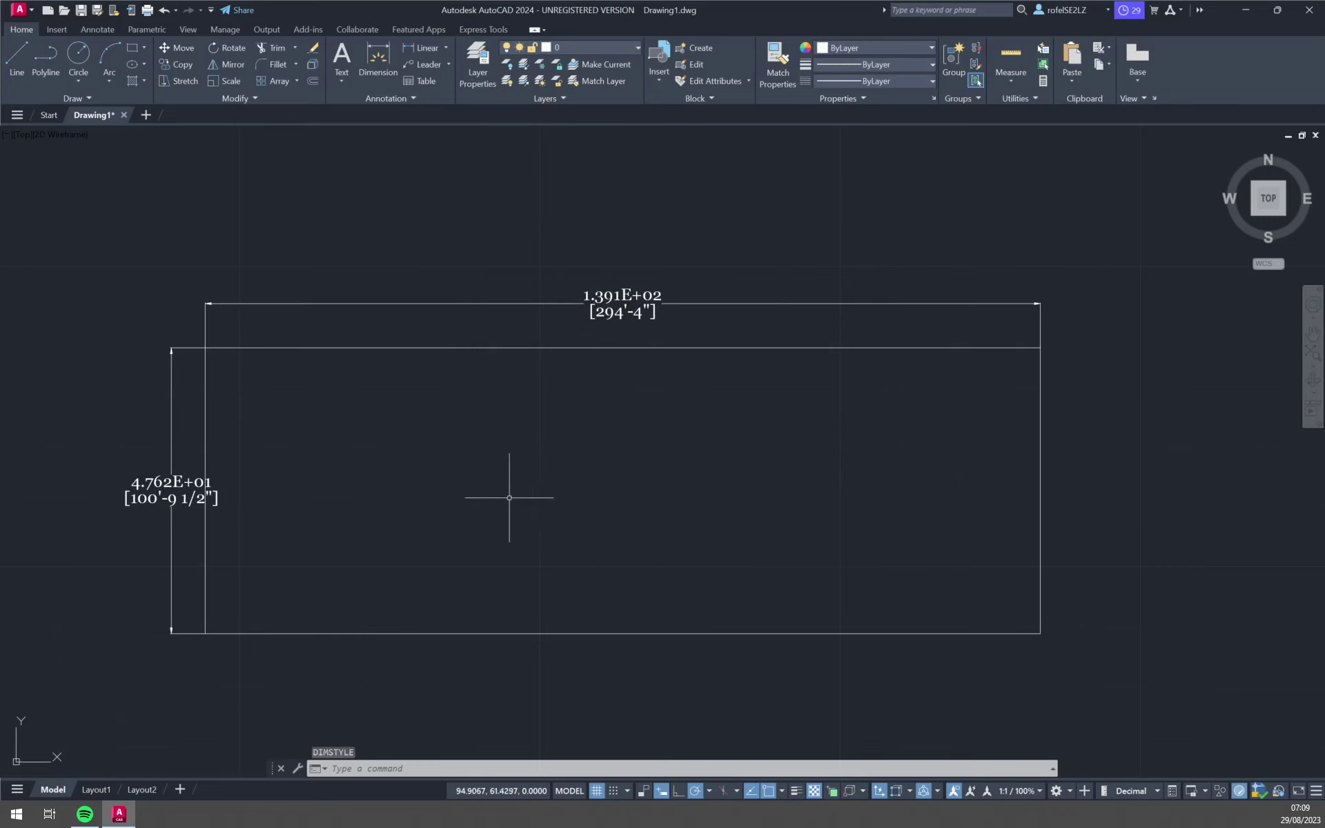
text(D)
key(Return)
text(D)
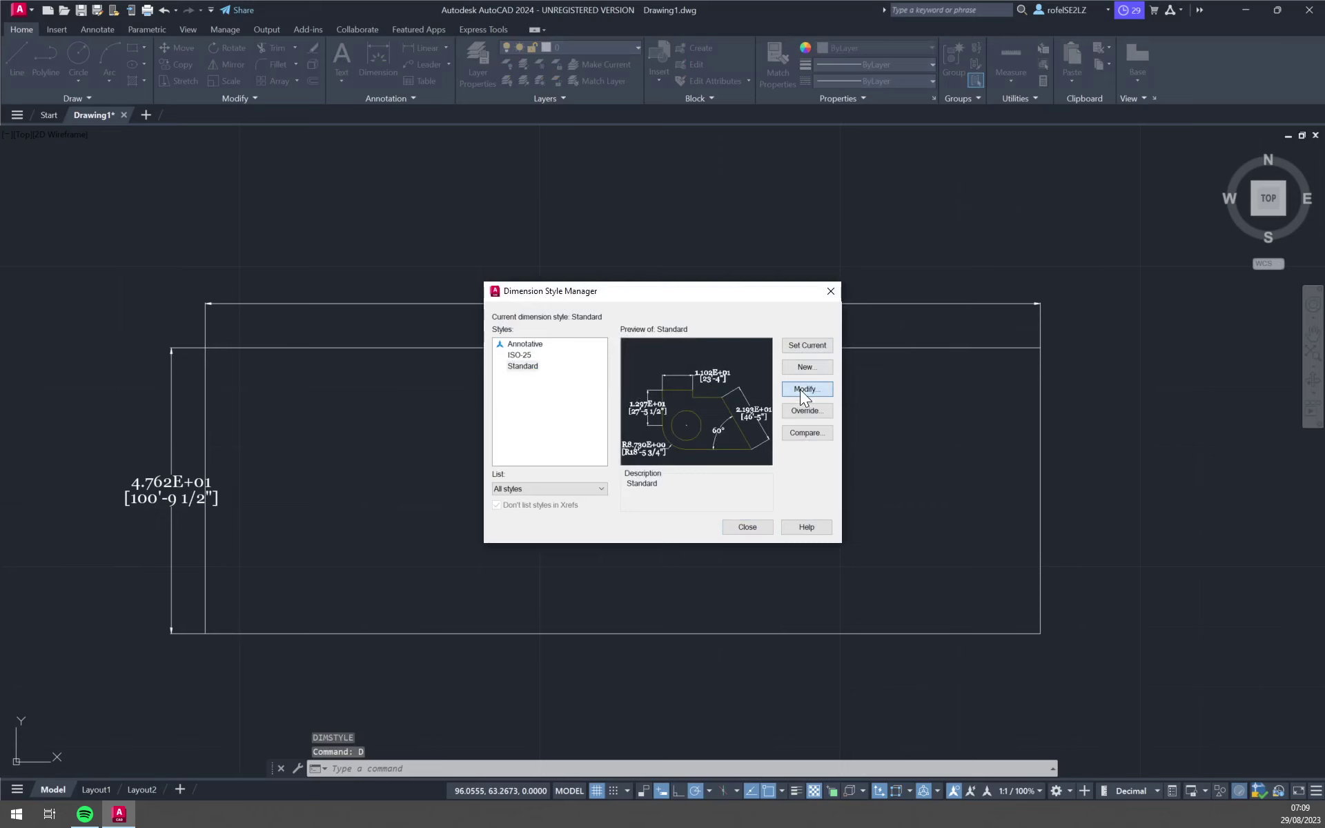
click(800, 389)
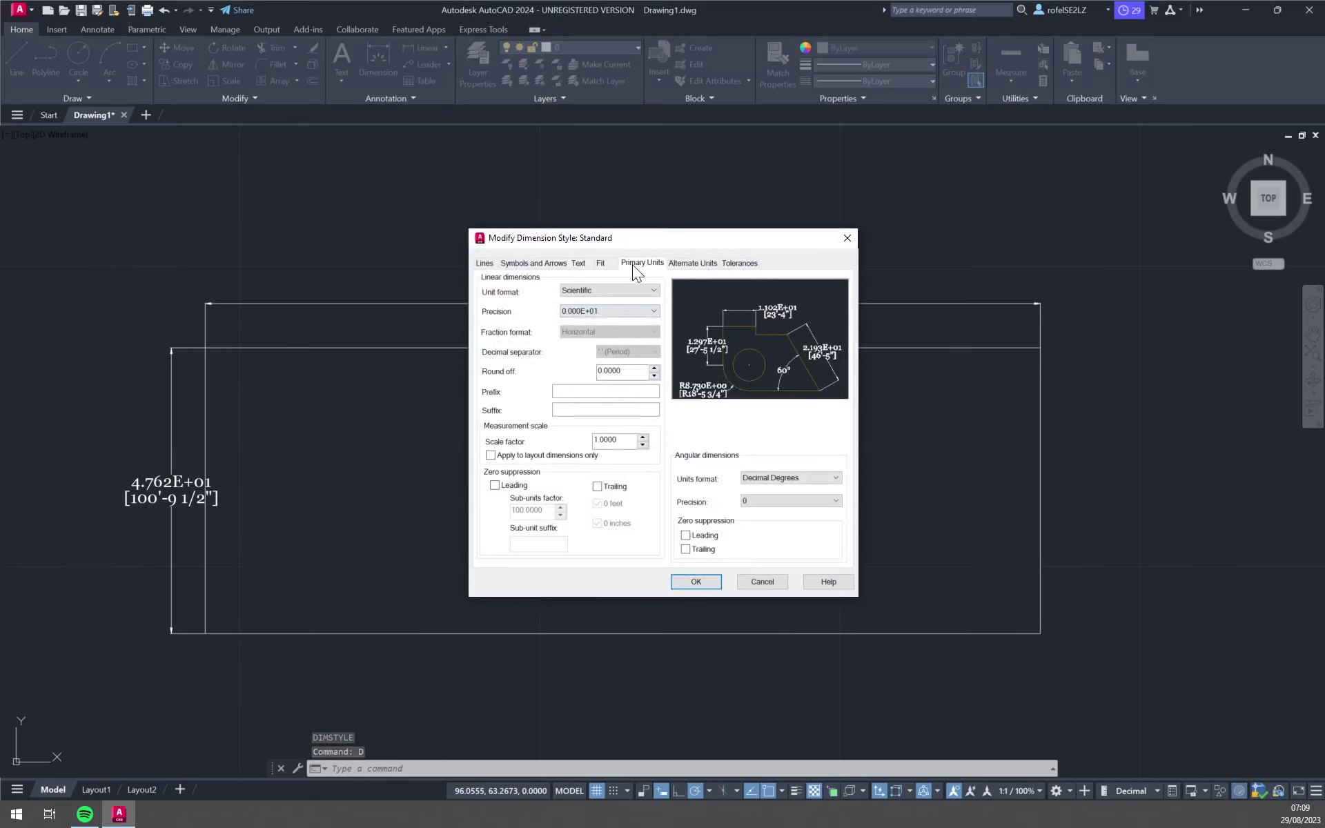
click(606, 291)
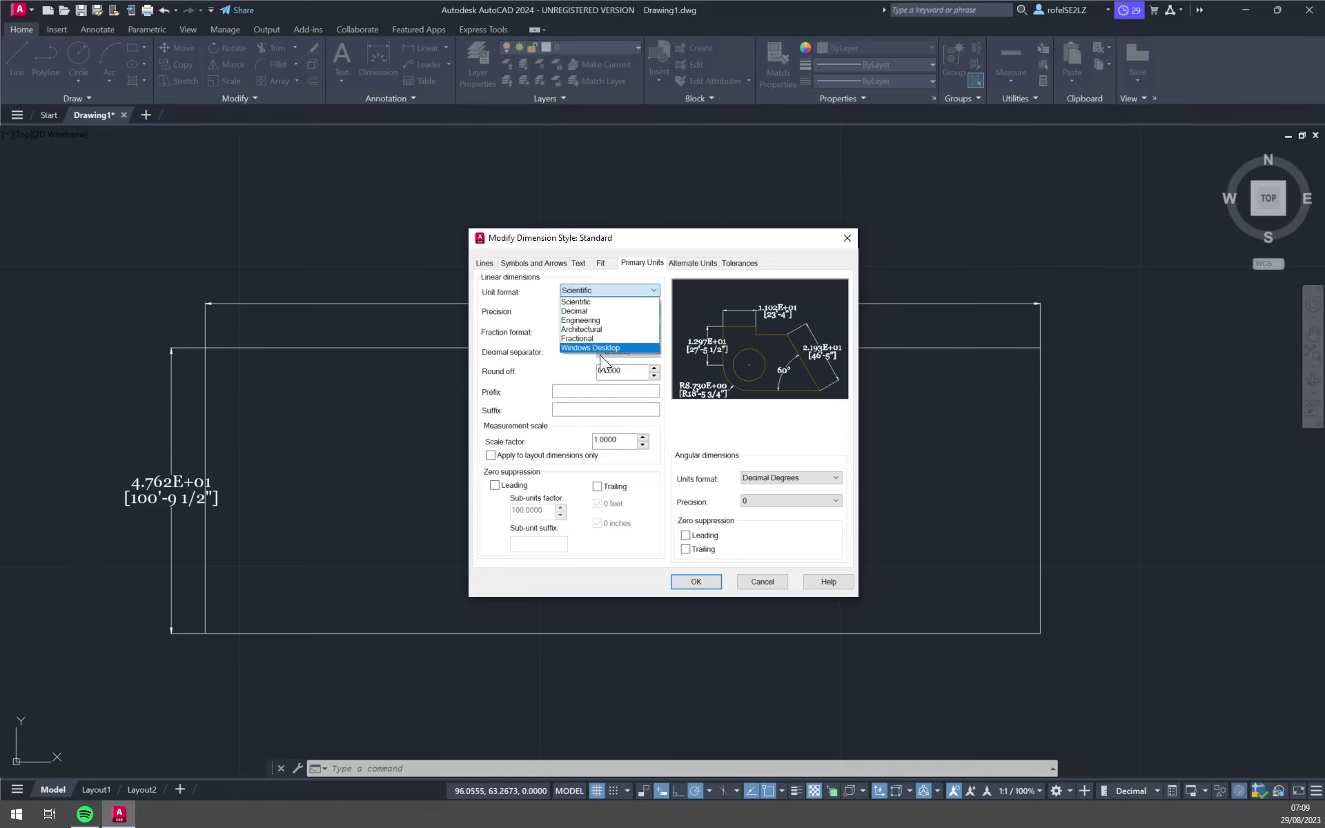
click(585, 310)
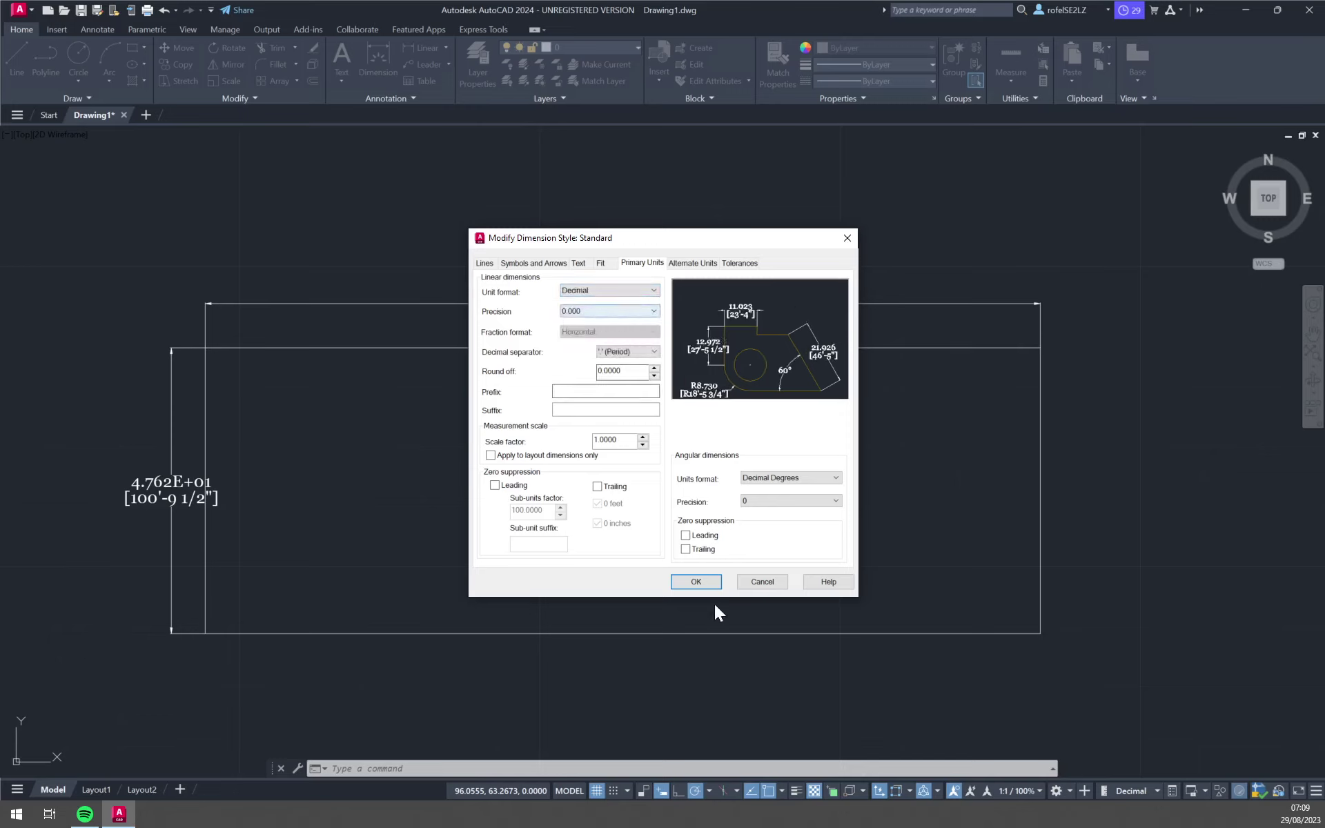
click(694, 585)
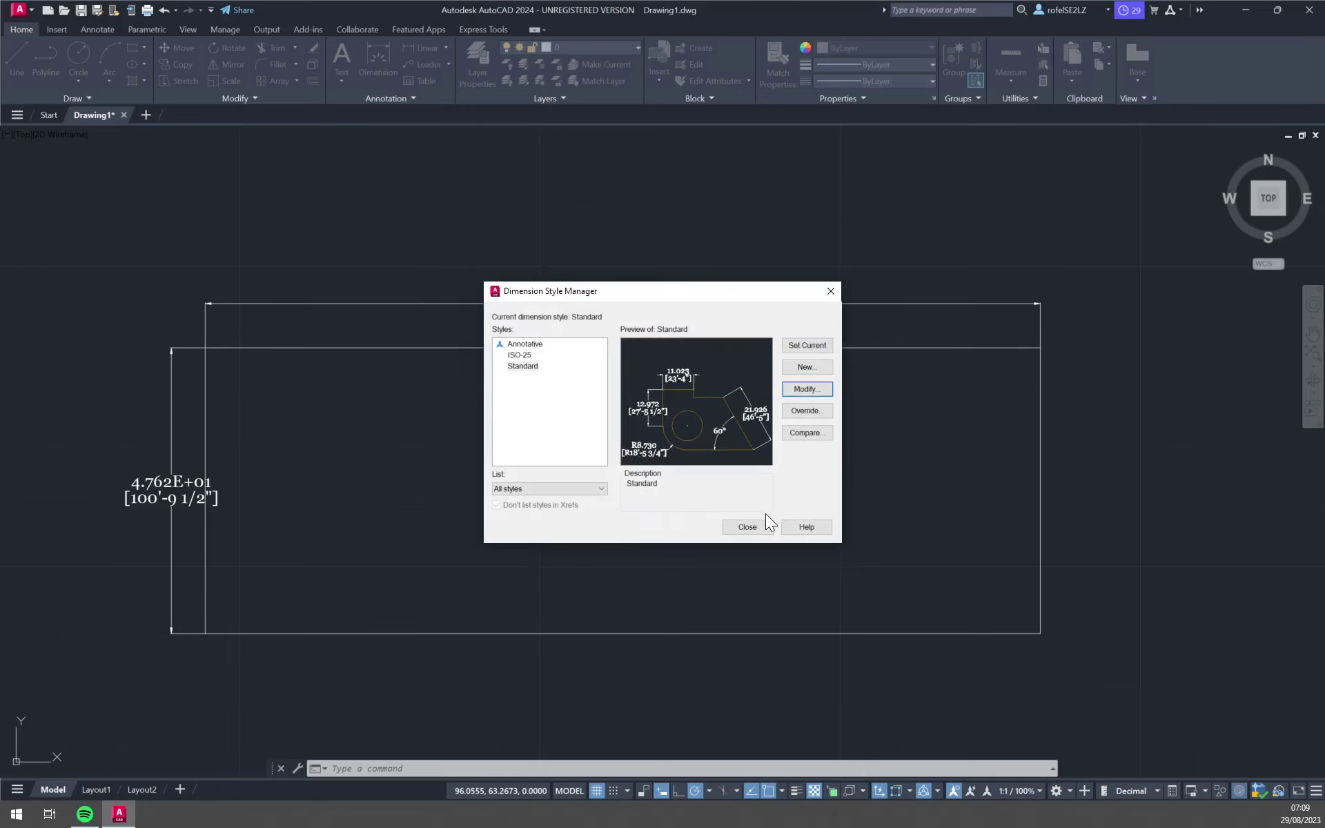
Step: Cancel the mistyped command and rerun DIMSTYLE to edit the Standard style again
click(758, 526)
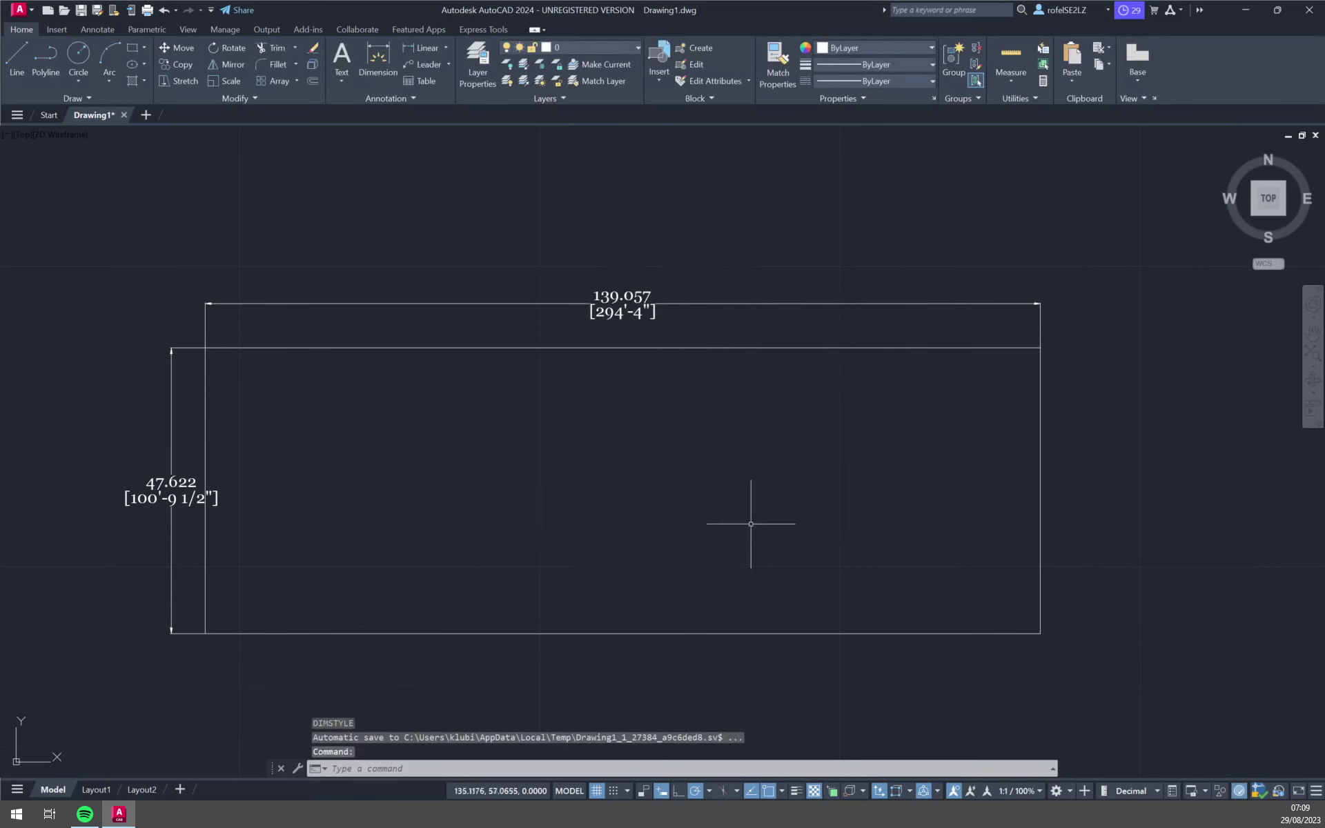
text(j)
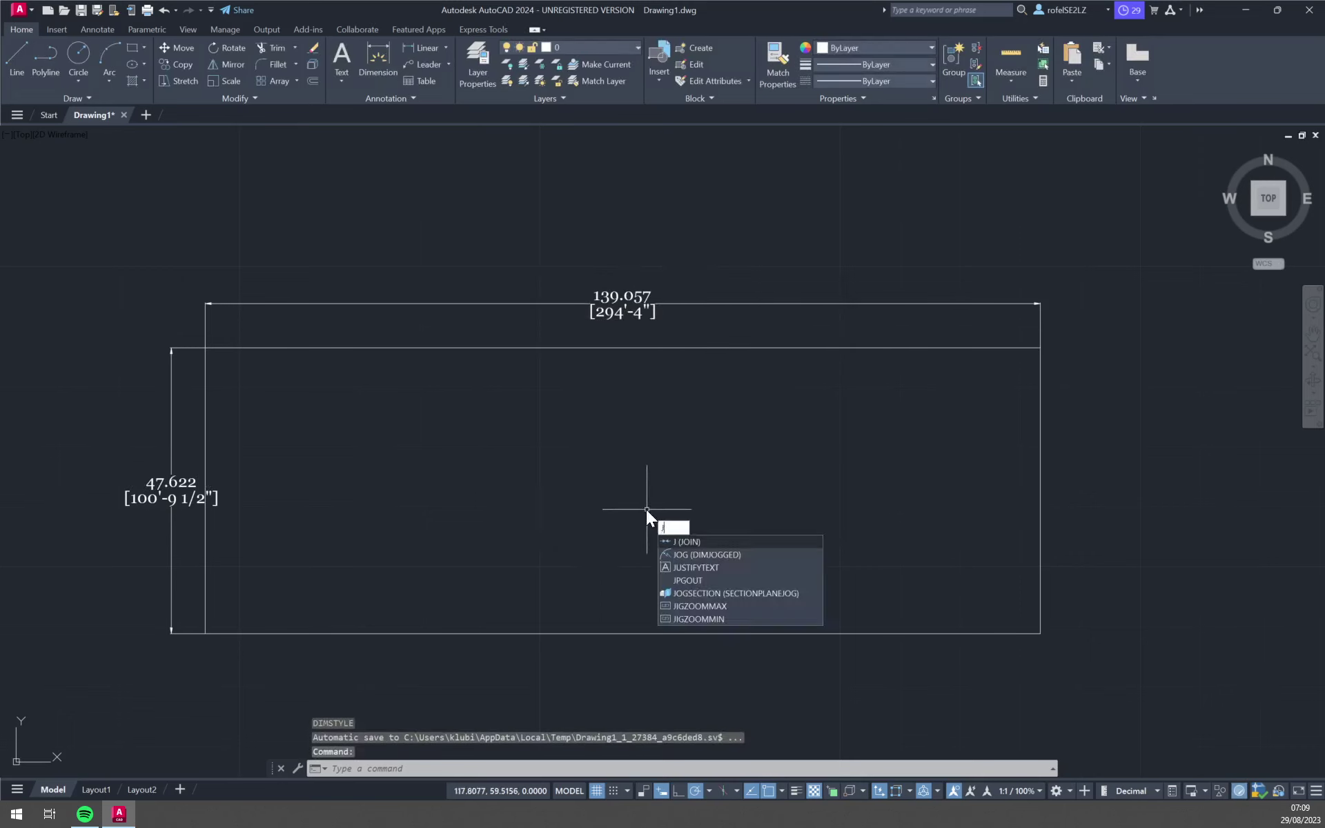
key(BackSpace)
text(d)
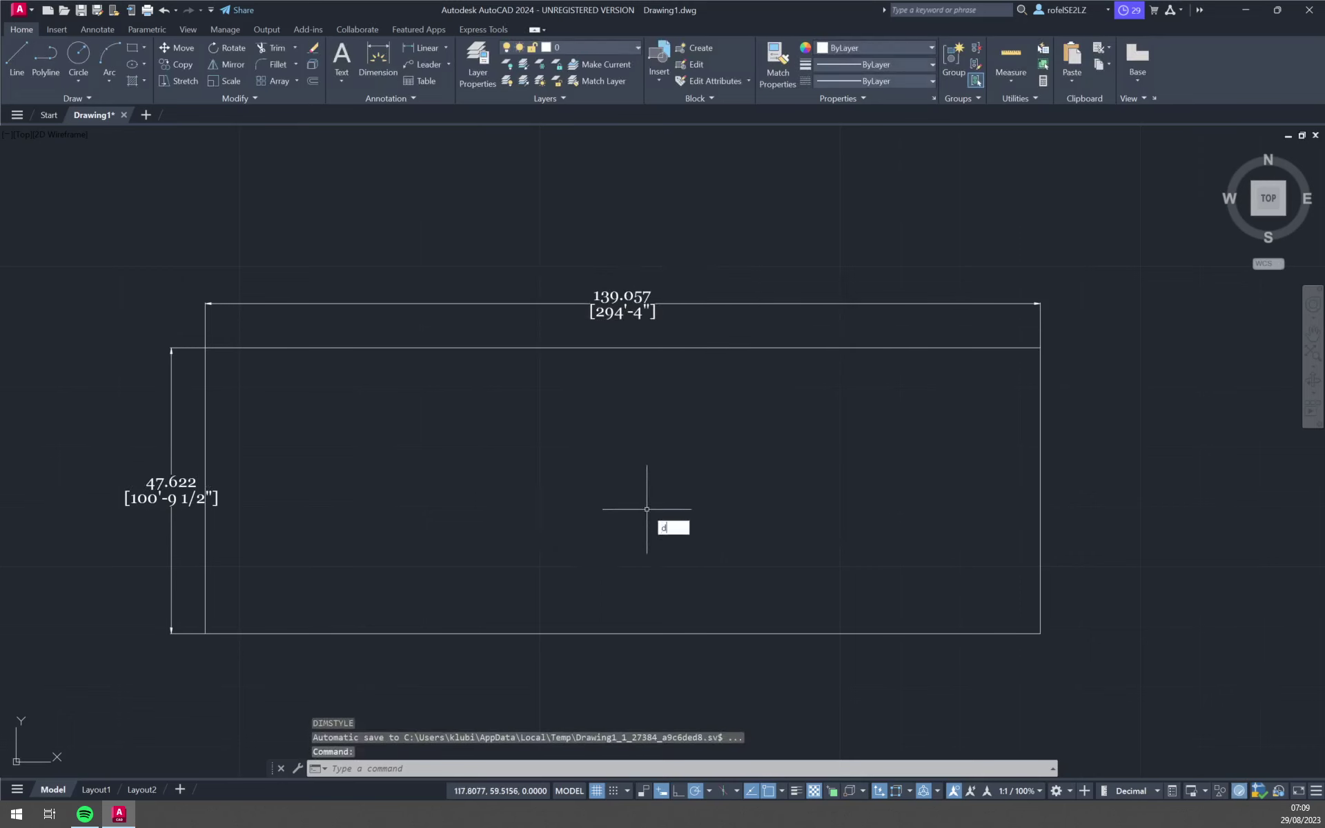
key(Return)
click(831, 293)
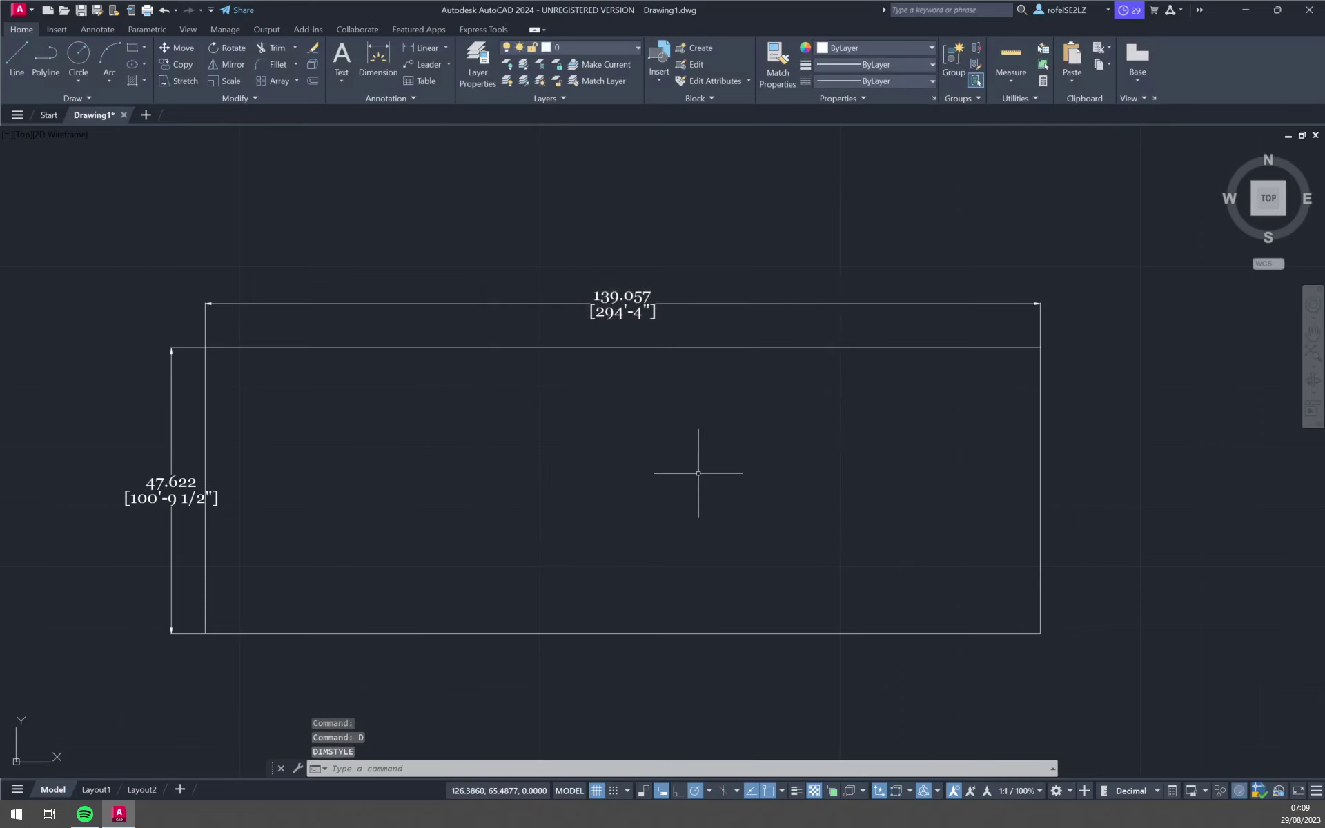
click(697, 471)
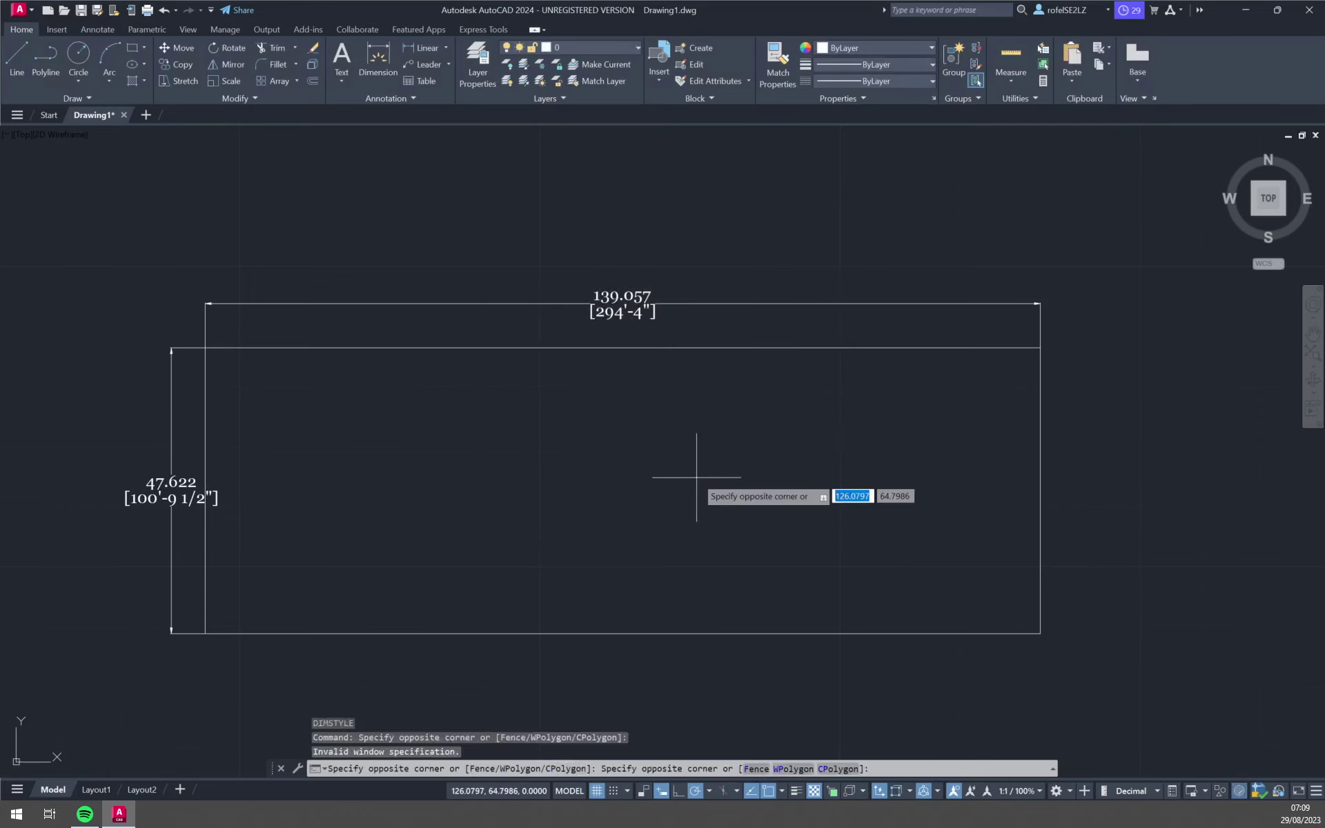
click(591, 475)
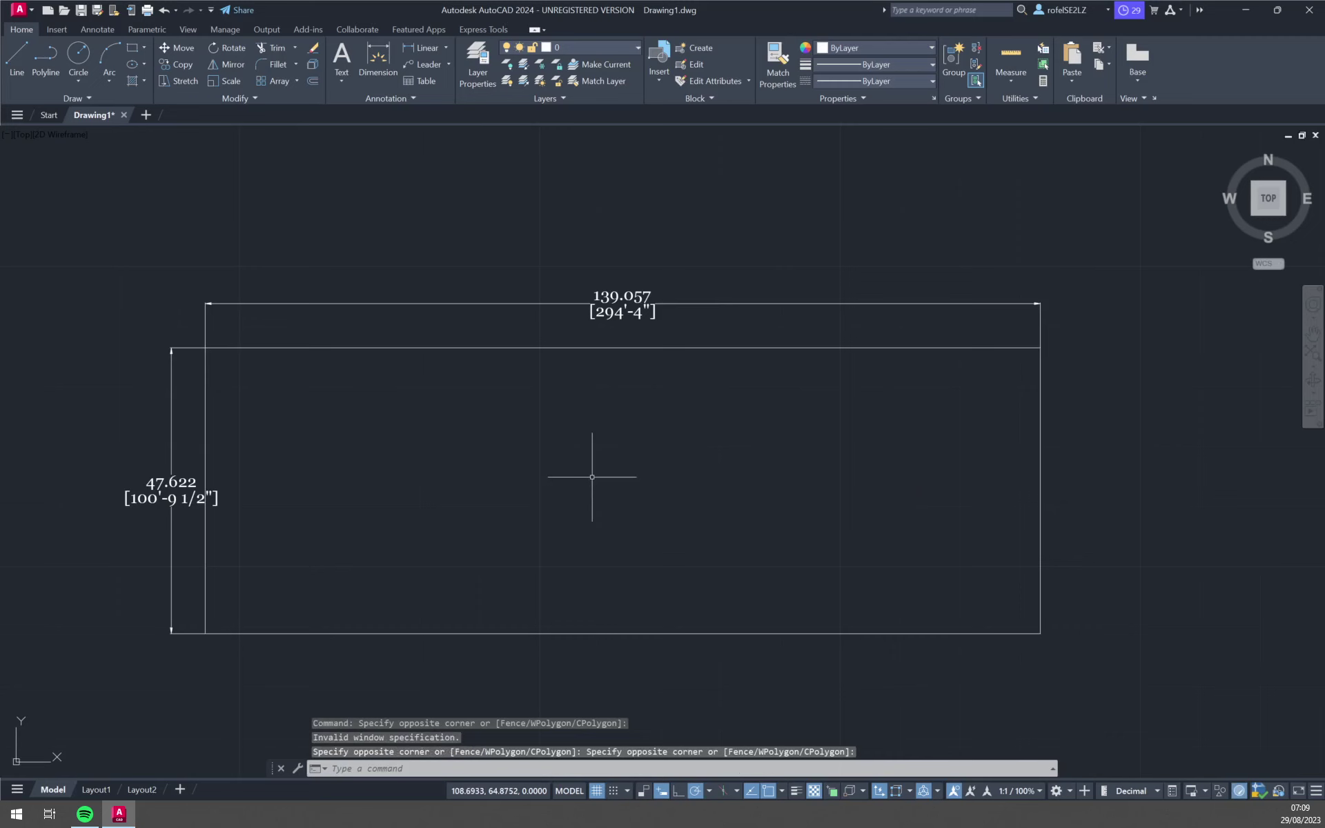
key(Return)
click(791, 384)
text(DIMSTYLE)
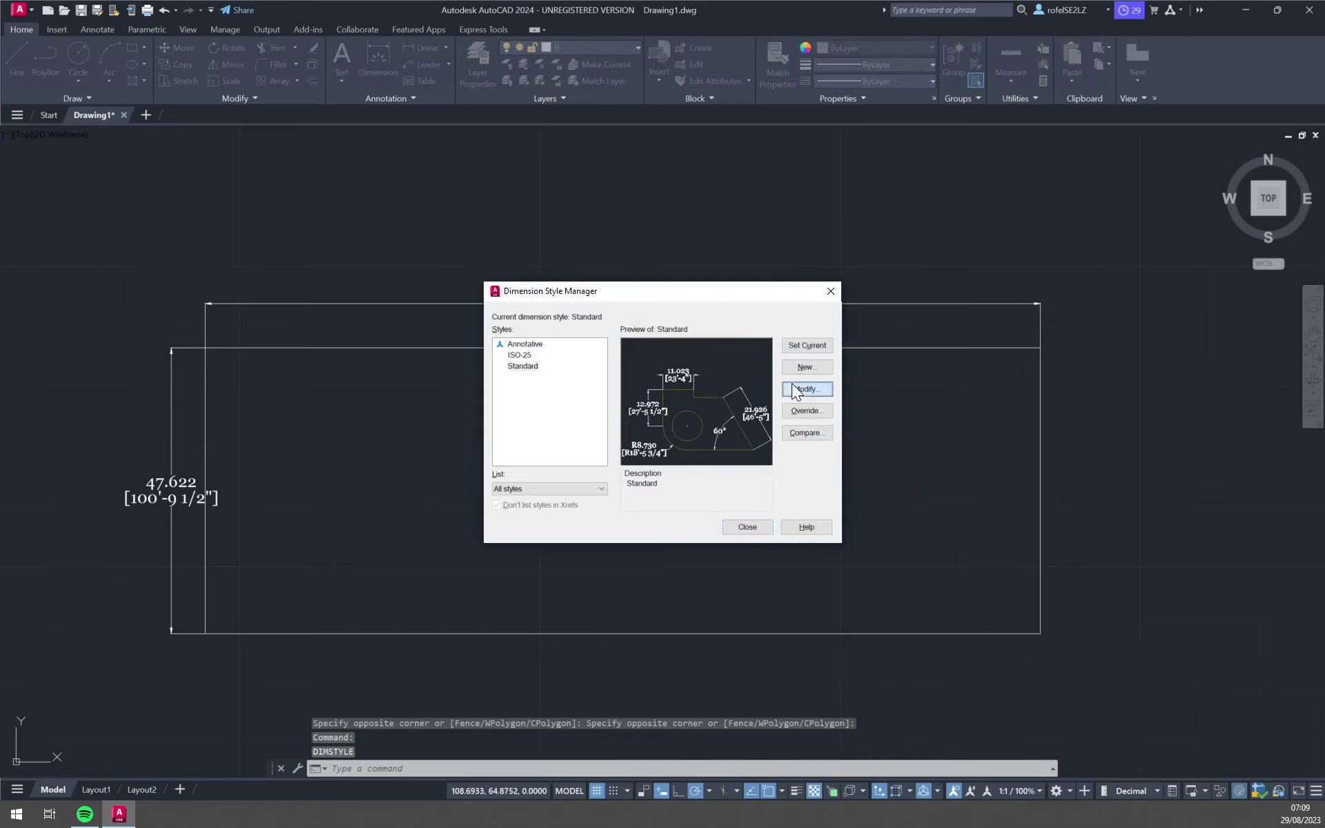
Step: Confirm Standard's alternate unit format stays Architectural, then return to the primary units settings
click(670, 261)
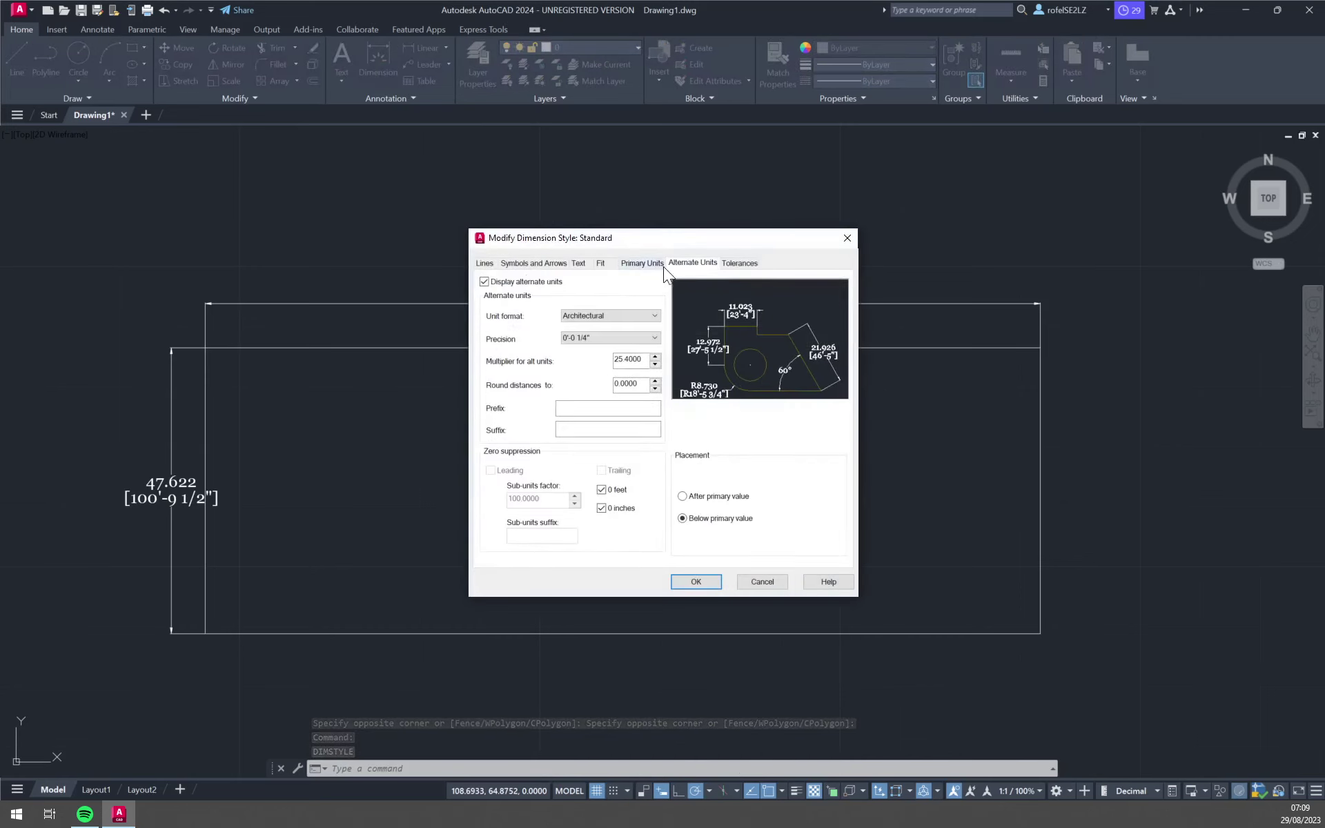
click(628, 313)
click(628, 314)
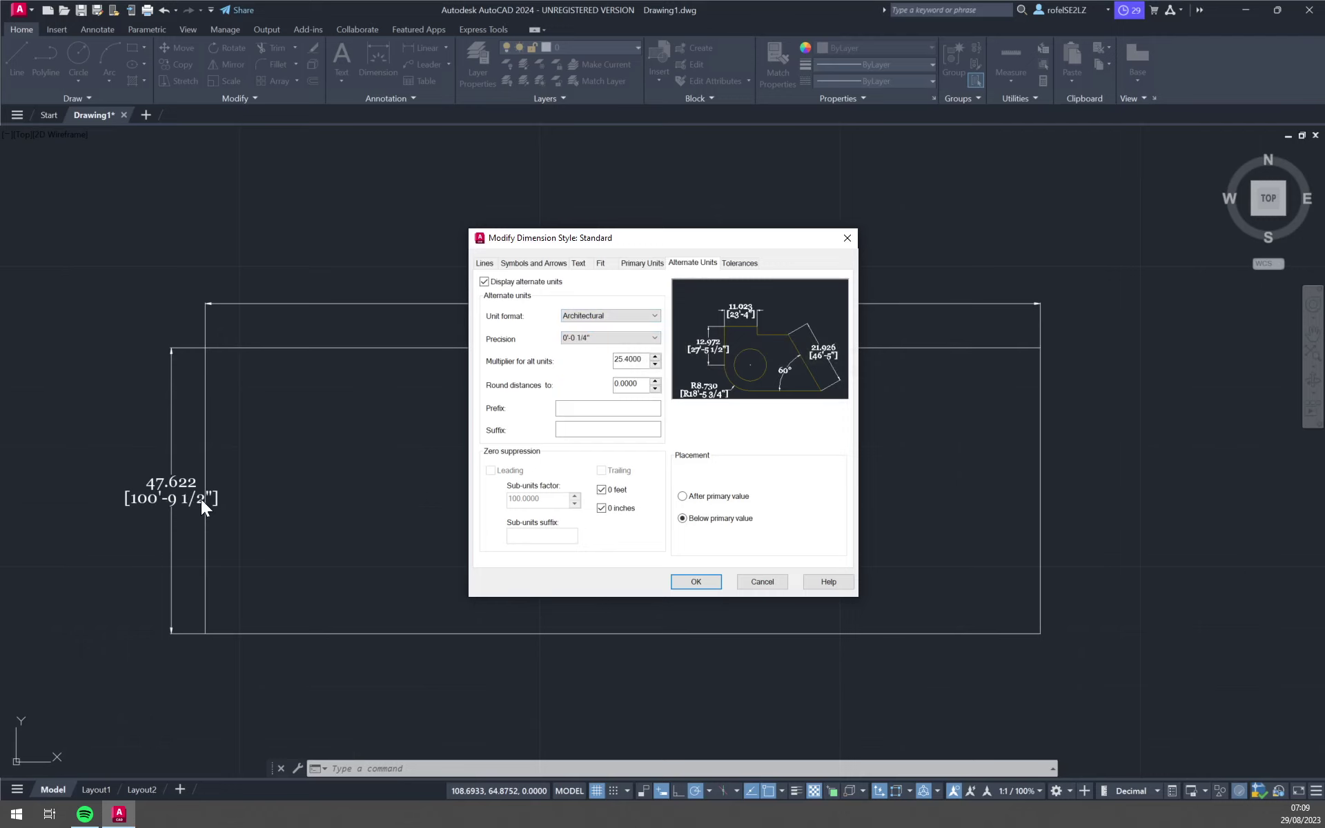
click(638, 261)
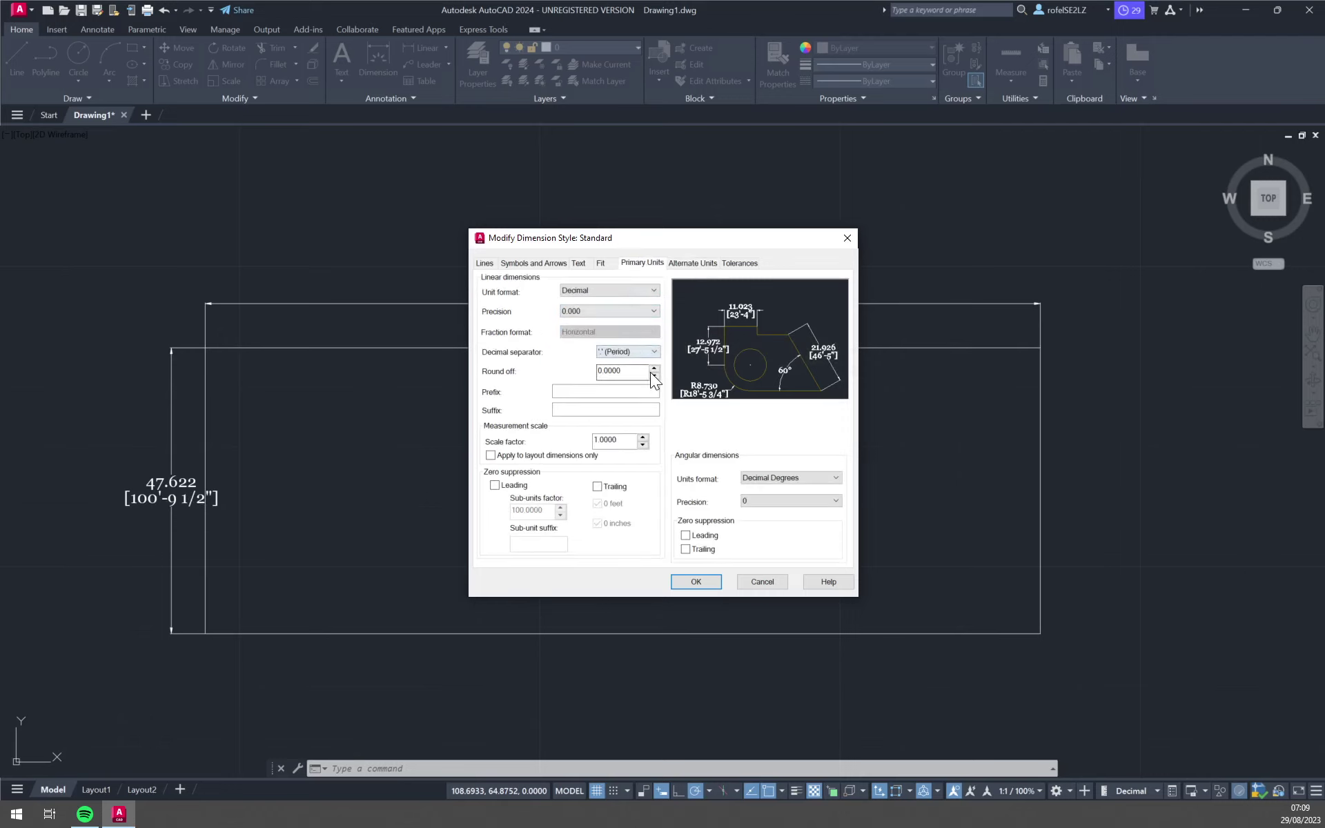
click(621, 310)
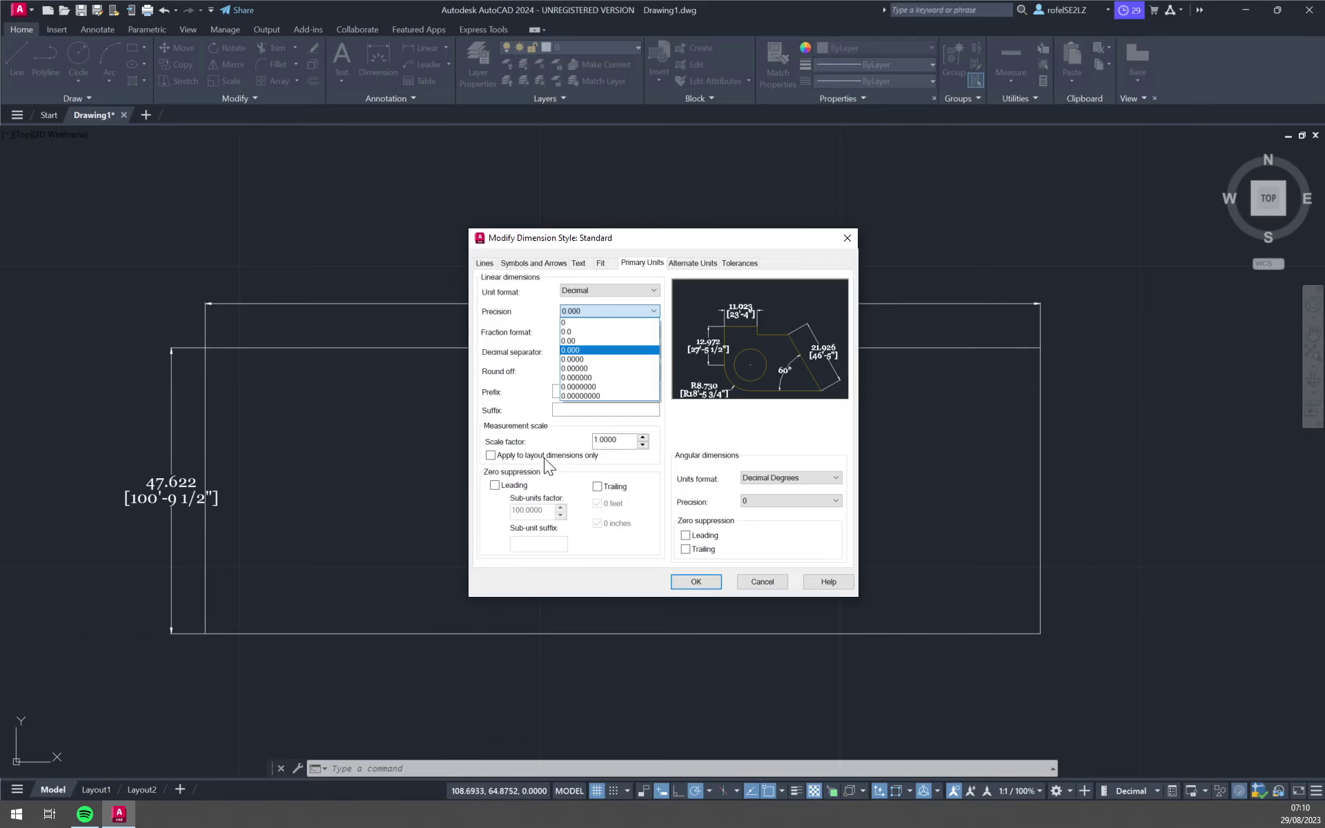
click(679, 438)
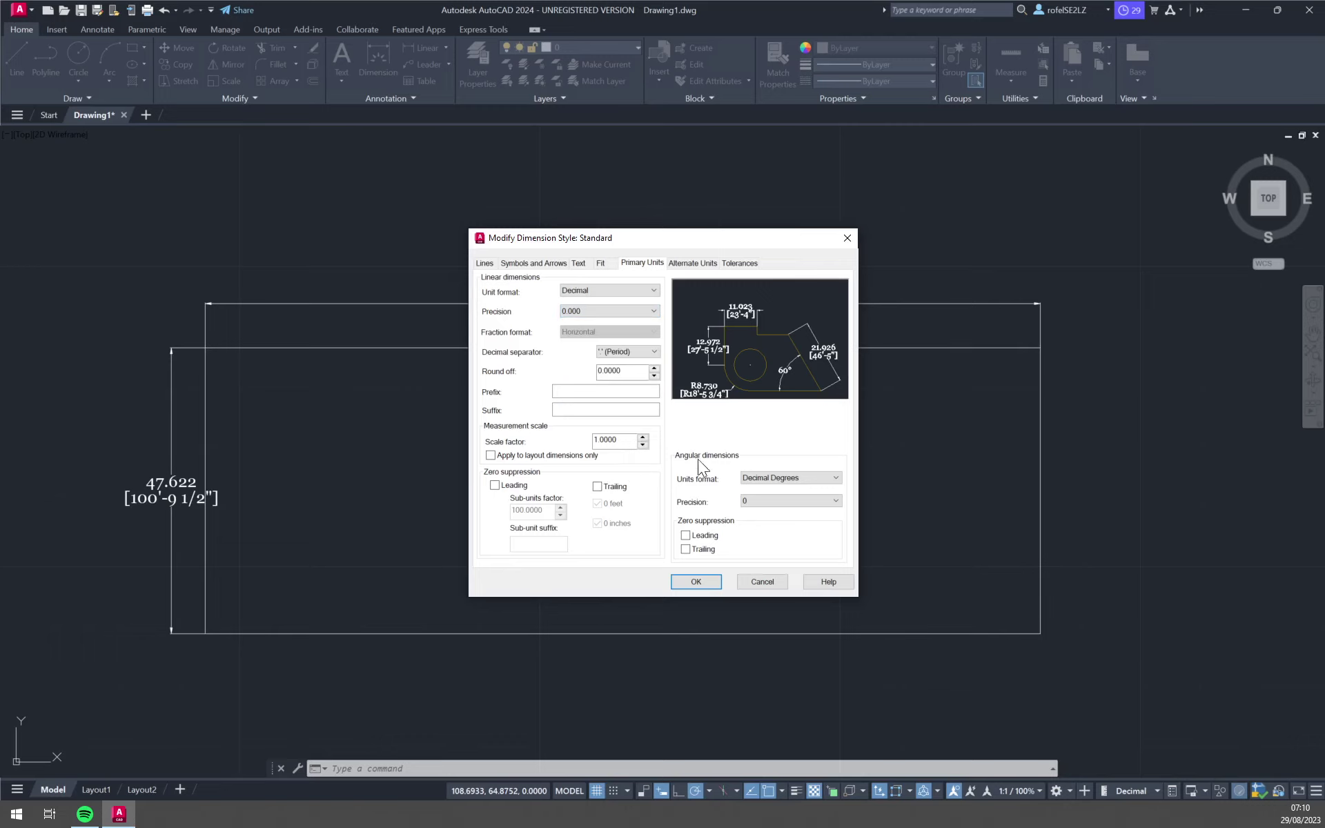
click(812, 484)
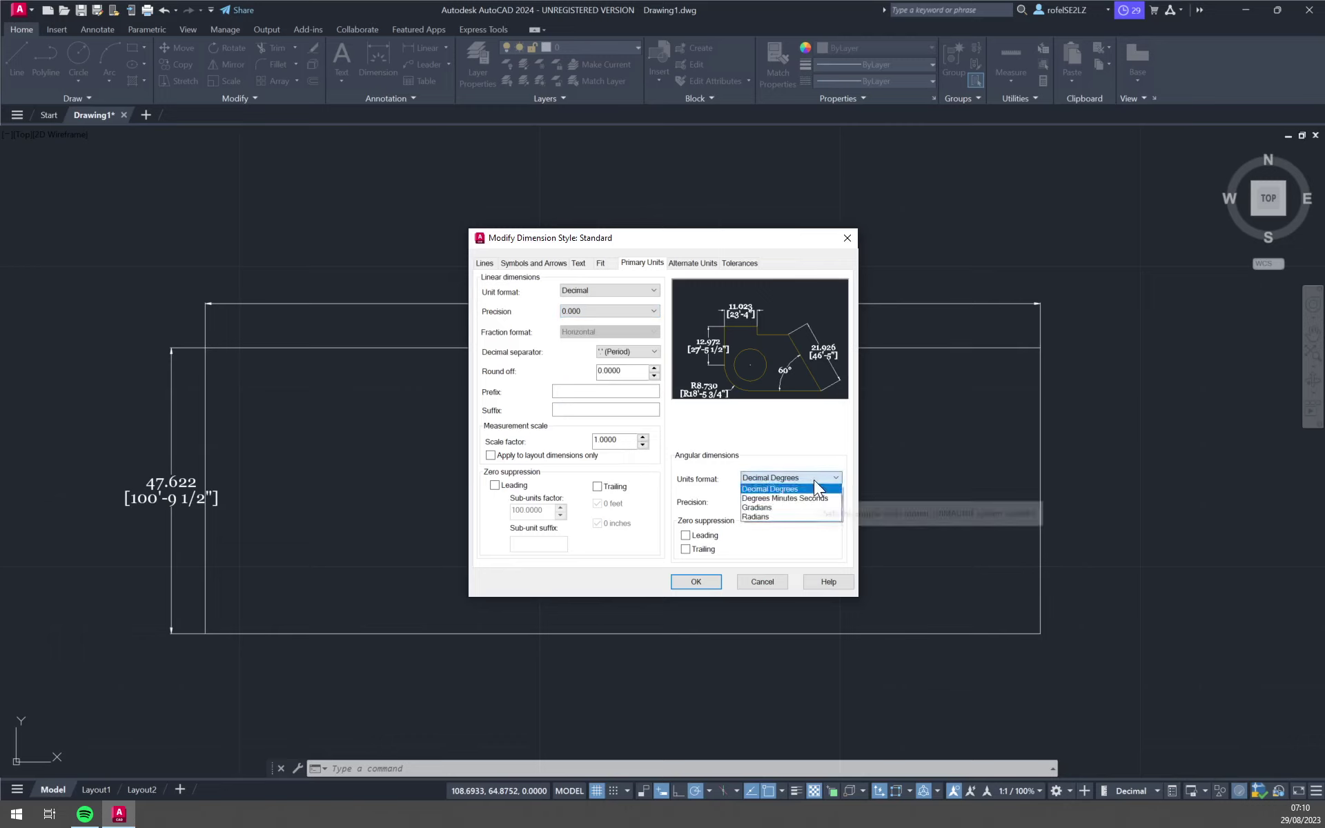